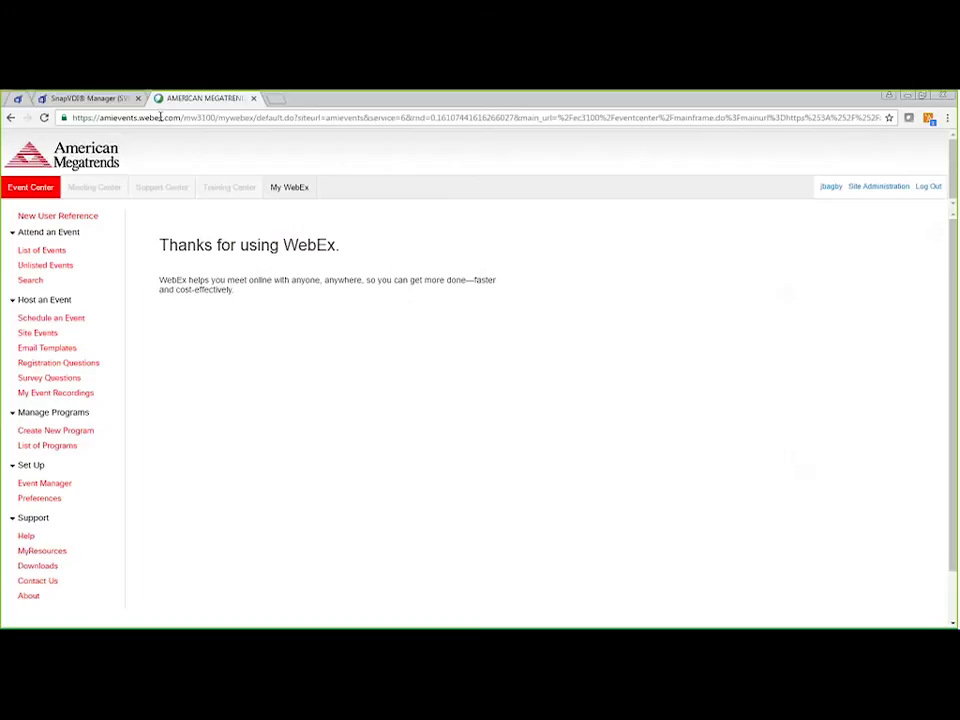
# Step: Leave the WebEx thank-you page for the SnapVDI Manager tab, which shows a session time-out notice
pyautogui.click(107, 99)
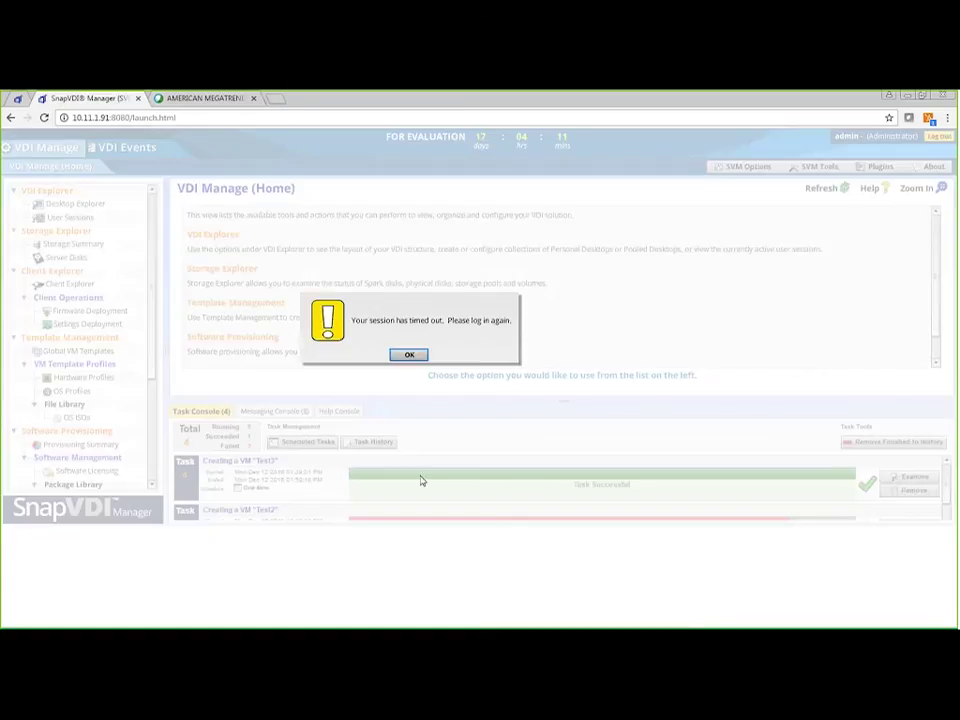
# Step: Dismiss the timeout notice and log back in as admin with the administrator password
pyautogui.click(409, 354)
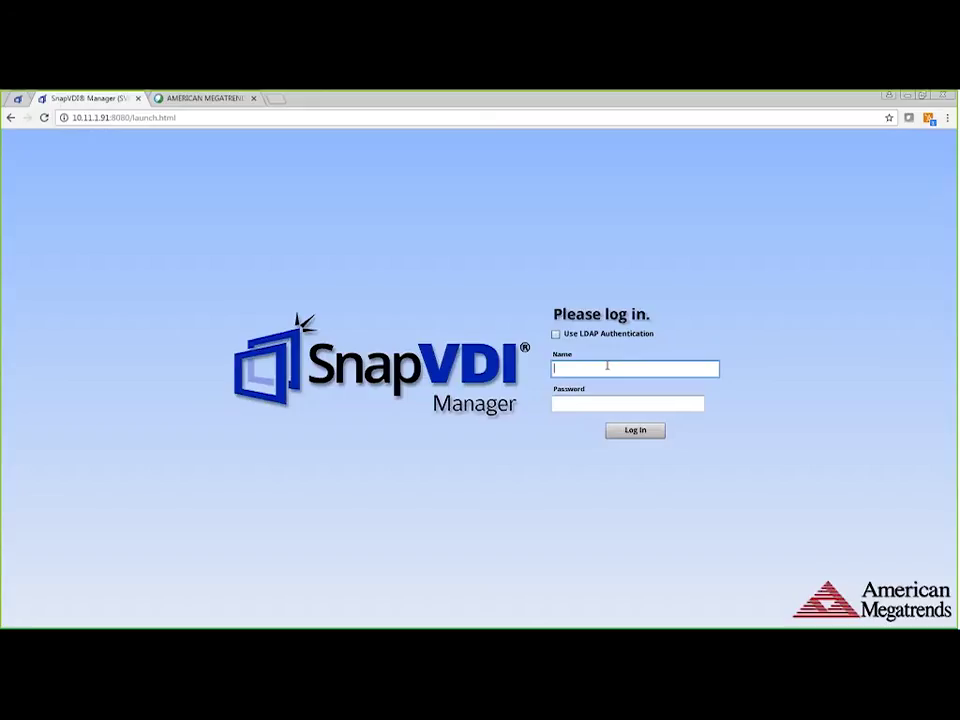
pyautogui.write('admin')
pyautogui.press('Tab')
pyautogui.write('adm')
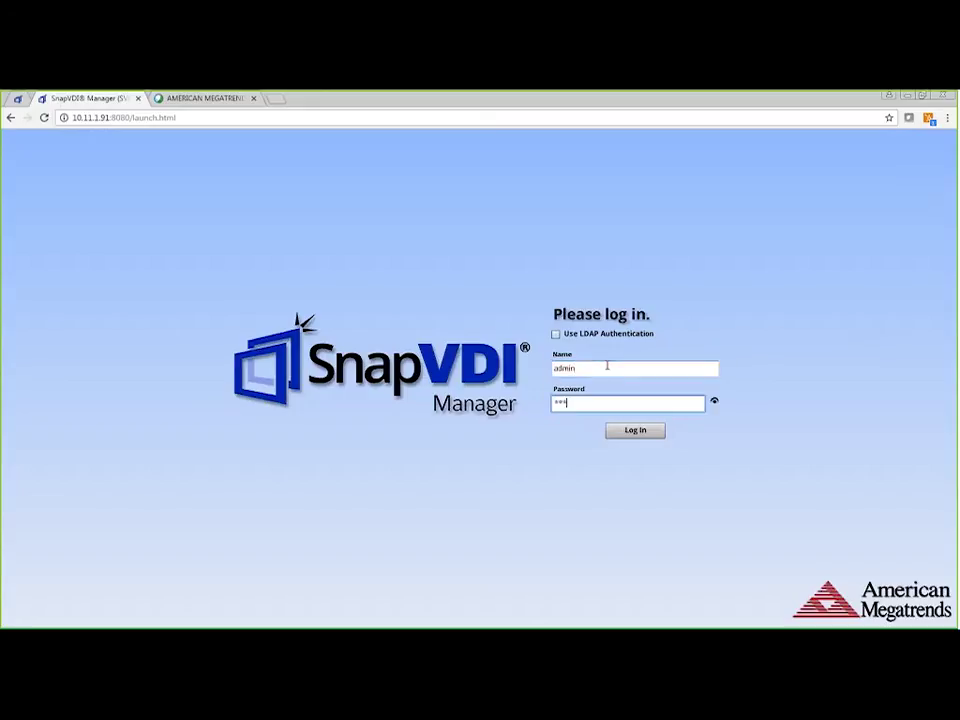
pyautogui.write('in123')
pyautogui.press('Return')
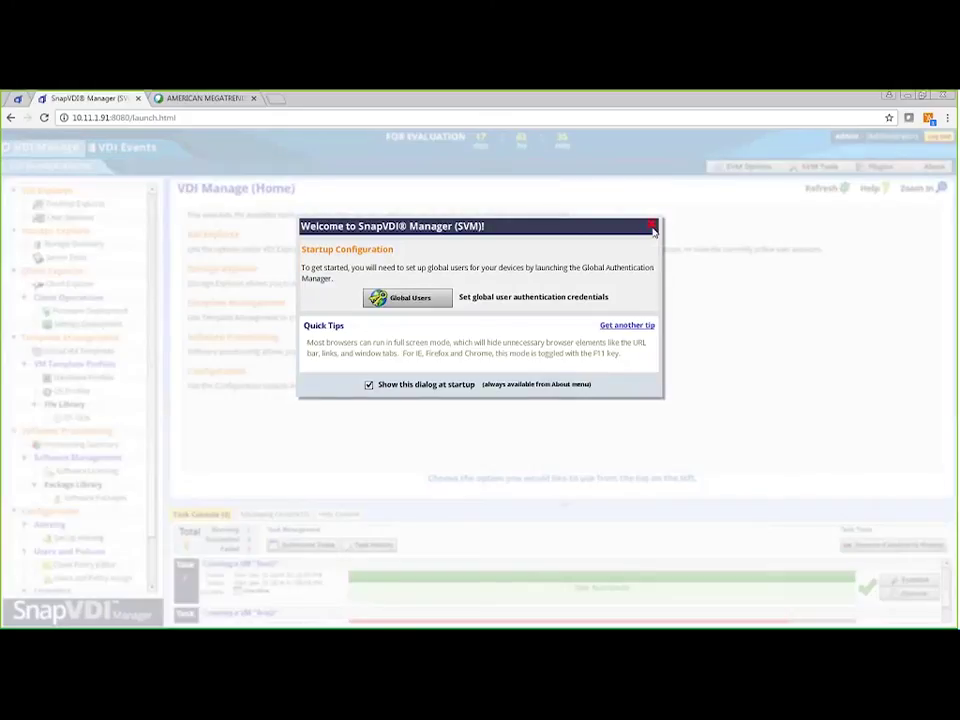
# Step: Close the welcome dialog and drag the console divider up to show more tasks on the home page
pyautogui.click(651, 225)
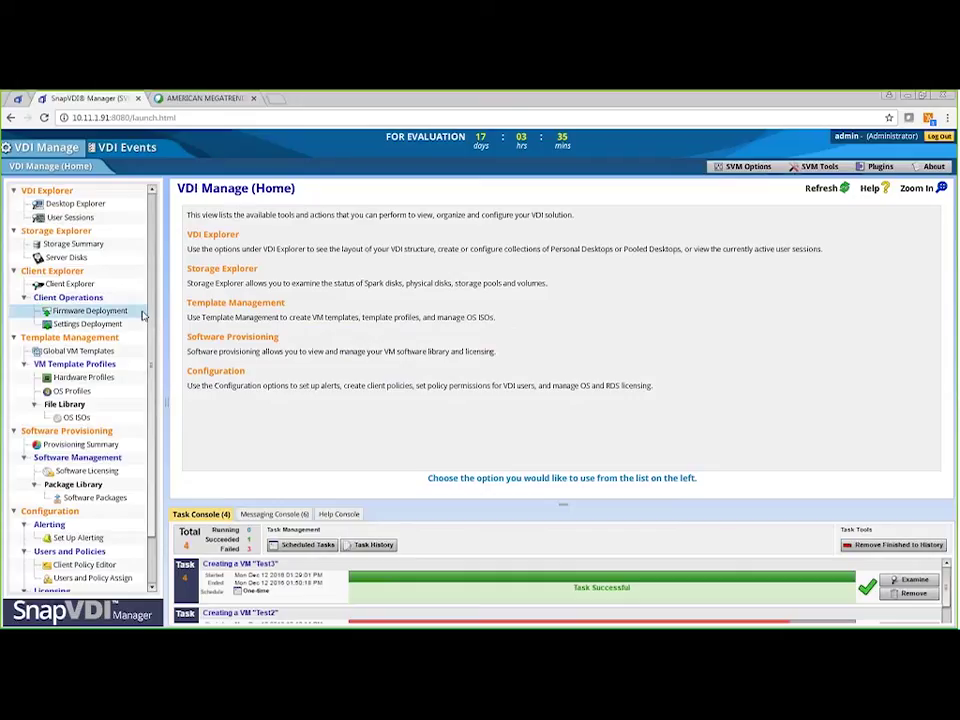
pyautogui.scroll(-1, 145, 330)
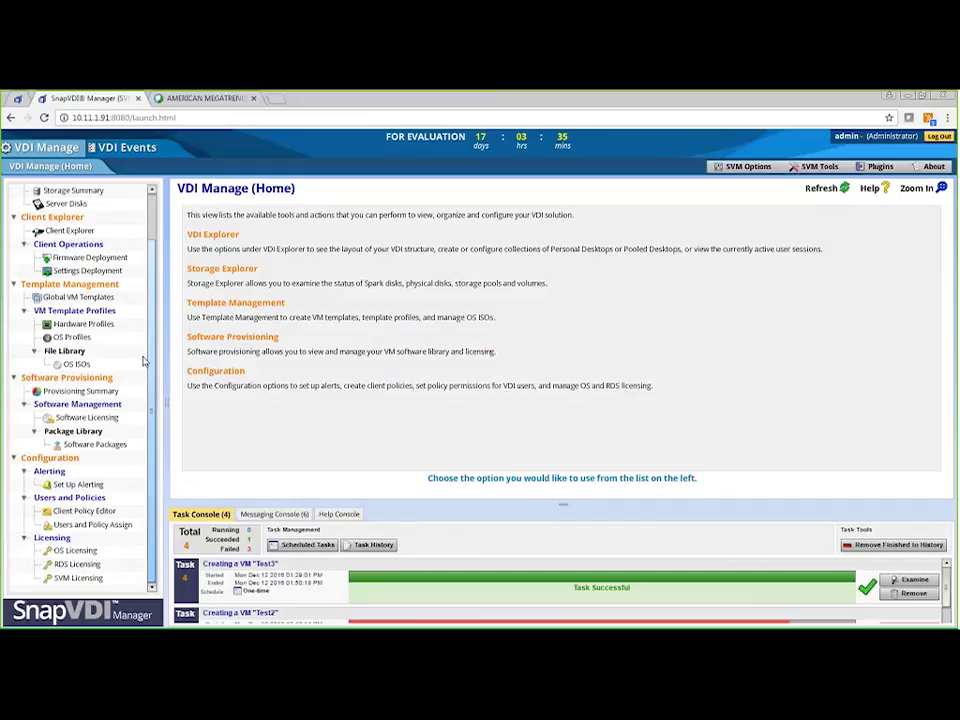
pyautogui.scroll(2, 143, 362)
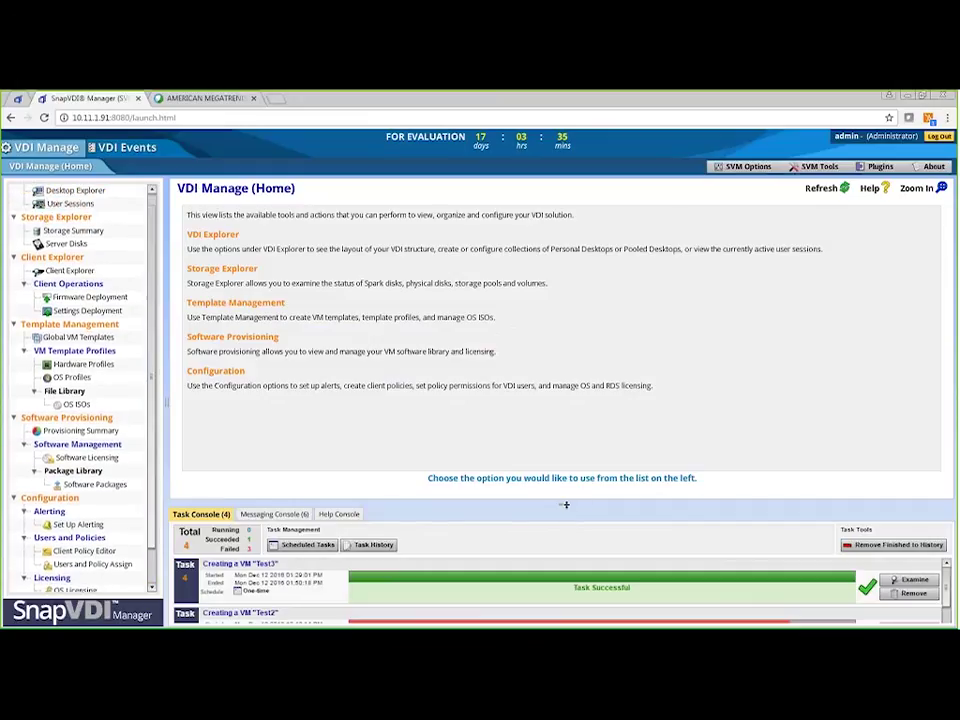
pyautogui.moveTo(565, 505); pyautogui.dragTo(567, 438)
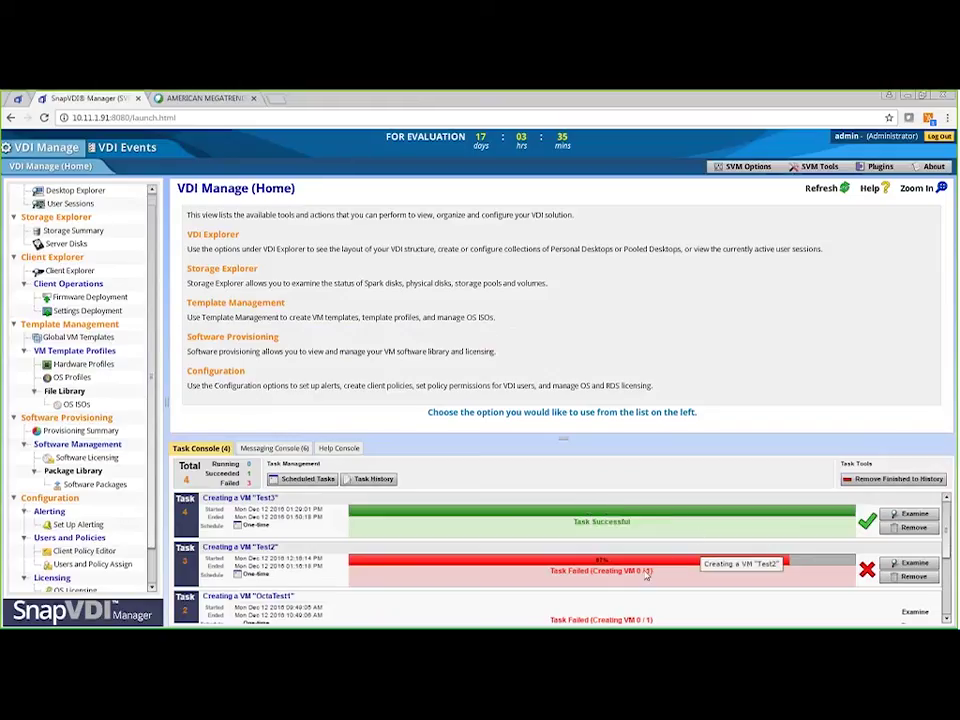
# Step: Review the failed Test2 task's results (MSDN_Windows8 install failure), then shrink the task console slightly
pyautogui.click(912, 566)
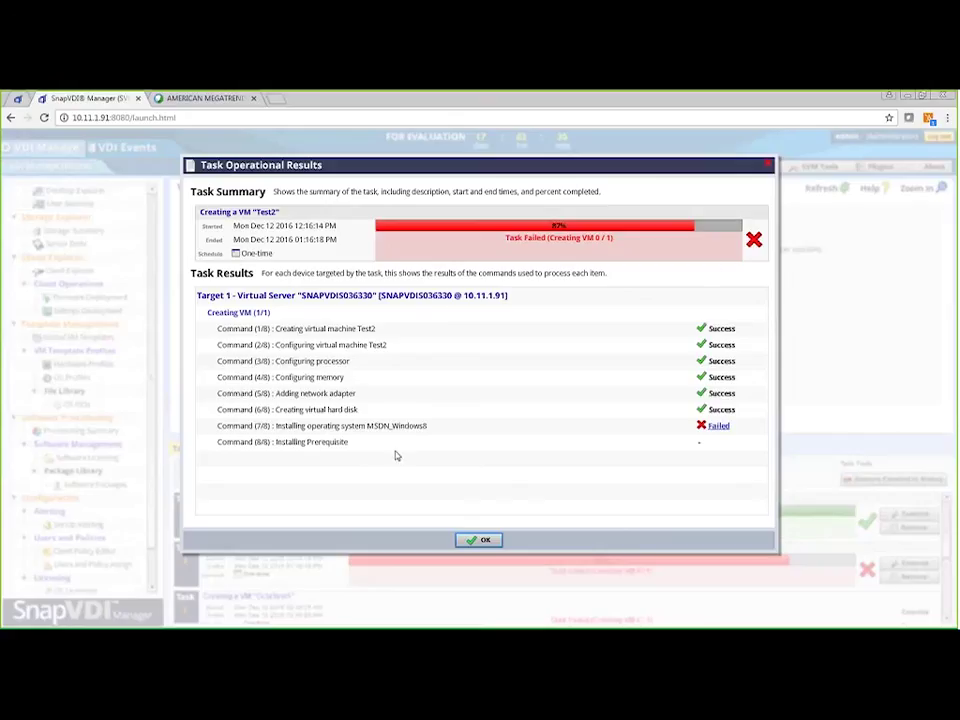
pyautogui.click(767, 164)
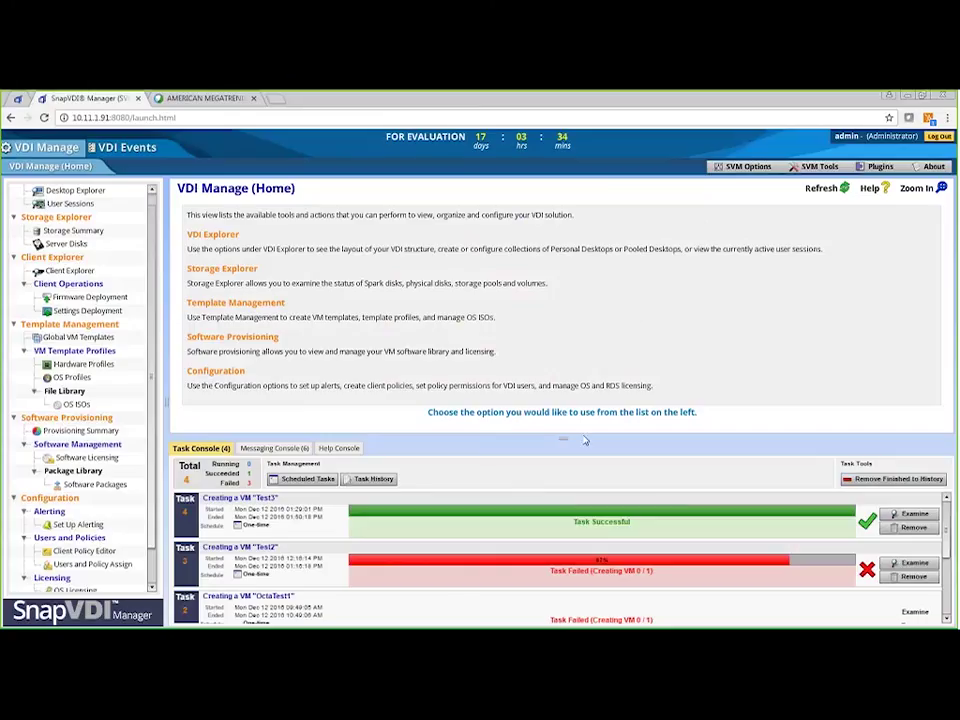
pyautogui.moveTo(563, 437); pyautogui.dragTo(563, 472)
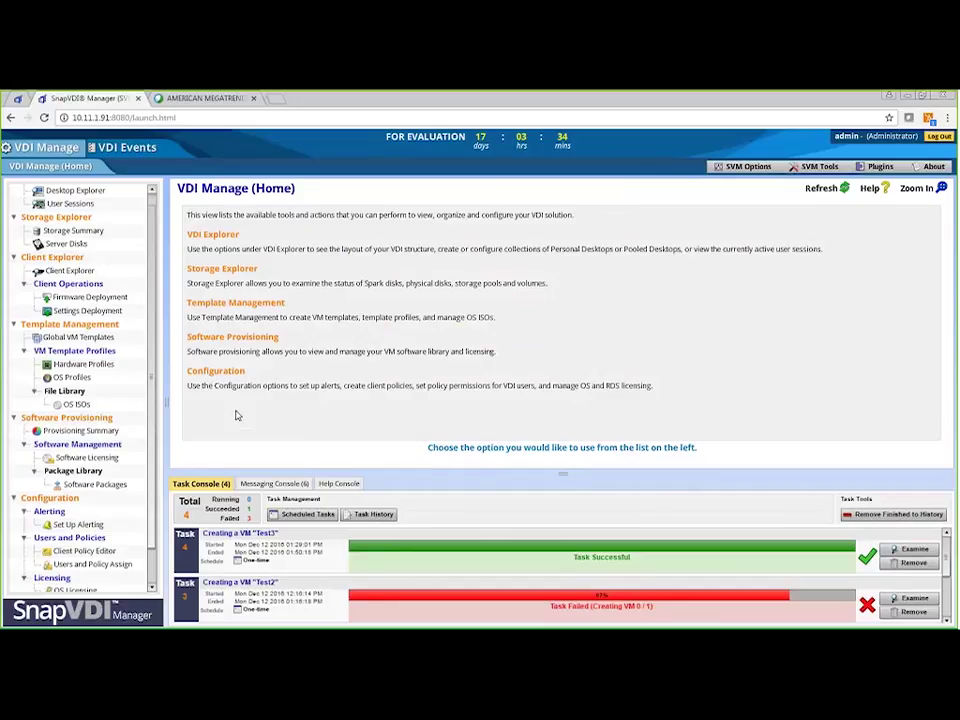
# Step: View Global VM Templates, then open the Hardware Profiles page listing Task, Knowledge and Power User
pyautogui.click(98, 339)
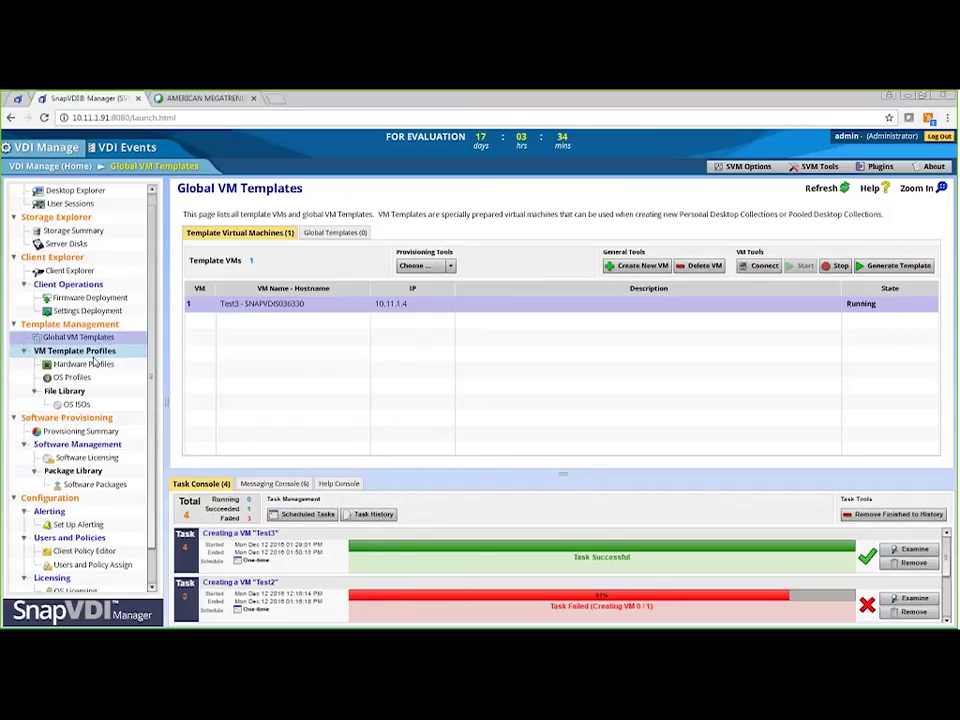
pyautogui.click(90, 364)
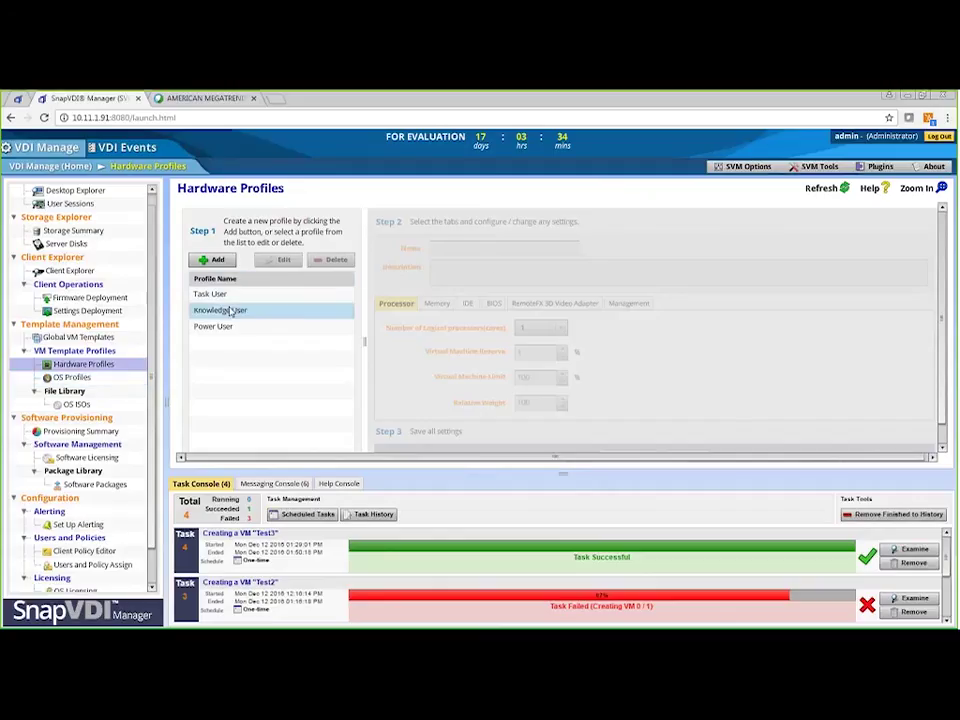
# Step: Inspect the Knowledge User profile's processor and memory settings in edit mode, then view OS Profiles
pyautogui.click(229, 311)
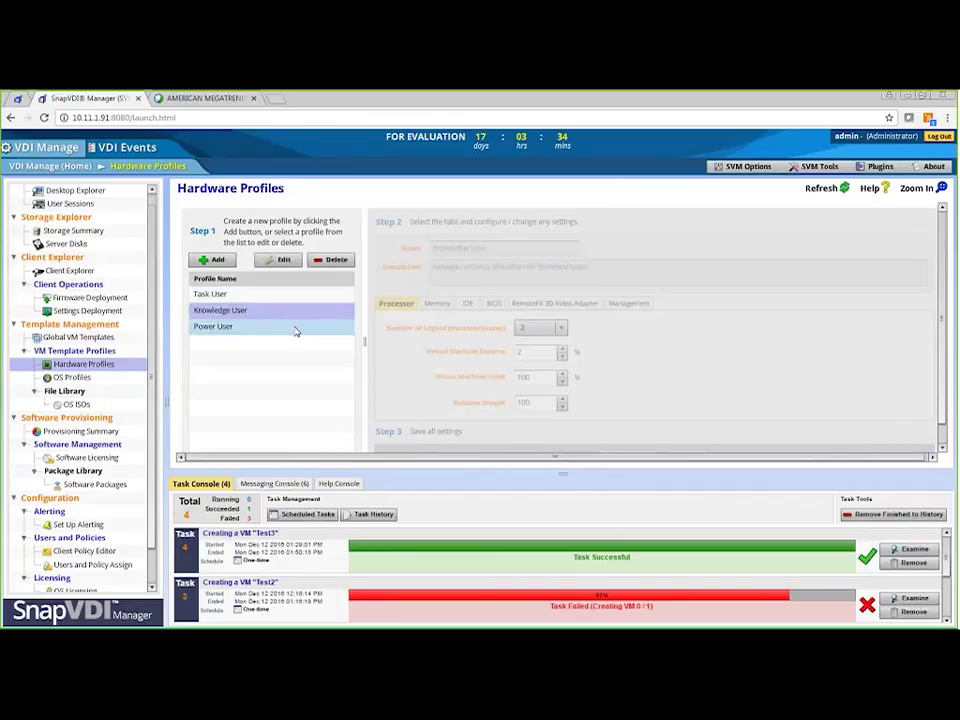
pyautogui.click(284, 261)
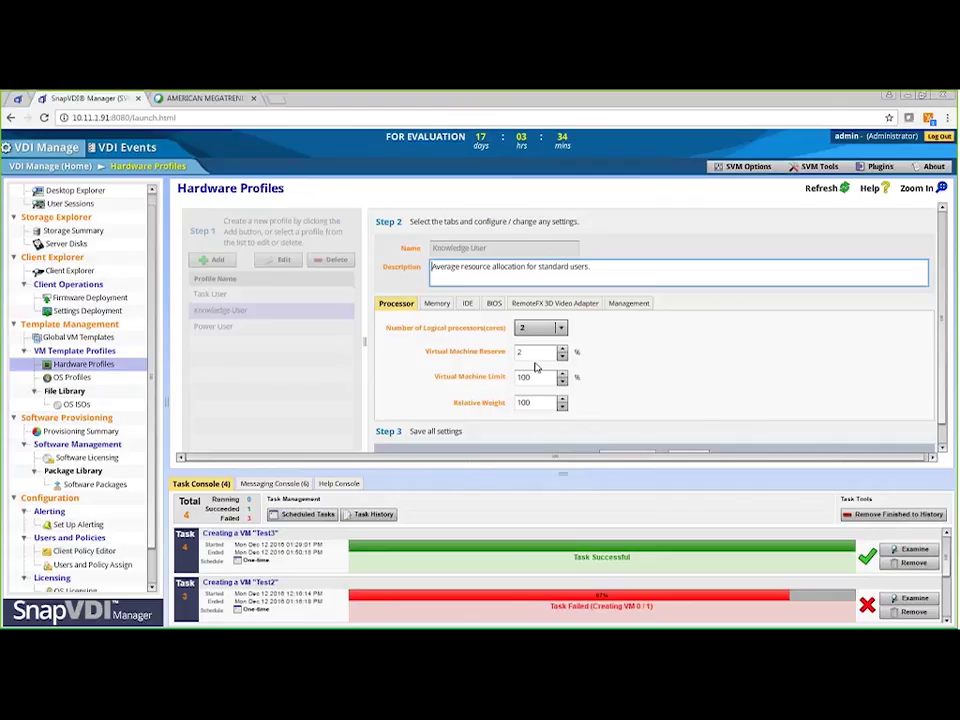
pyautogui.click(440, 304)
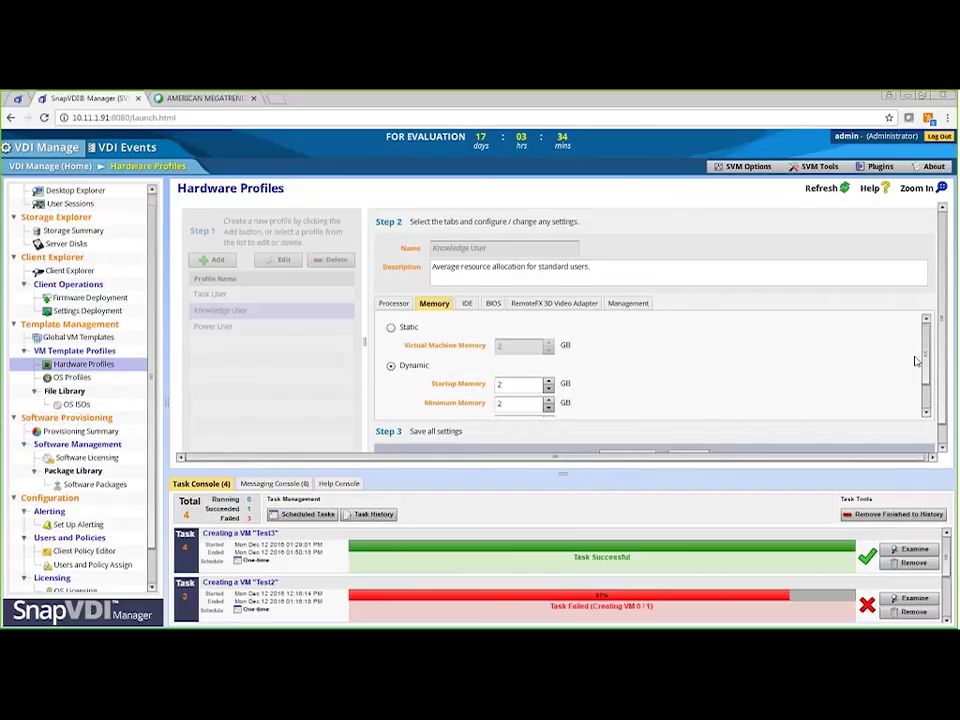
pyautogui.moveTo(921, 363); pyautogui.dragTo(922, 390)
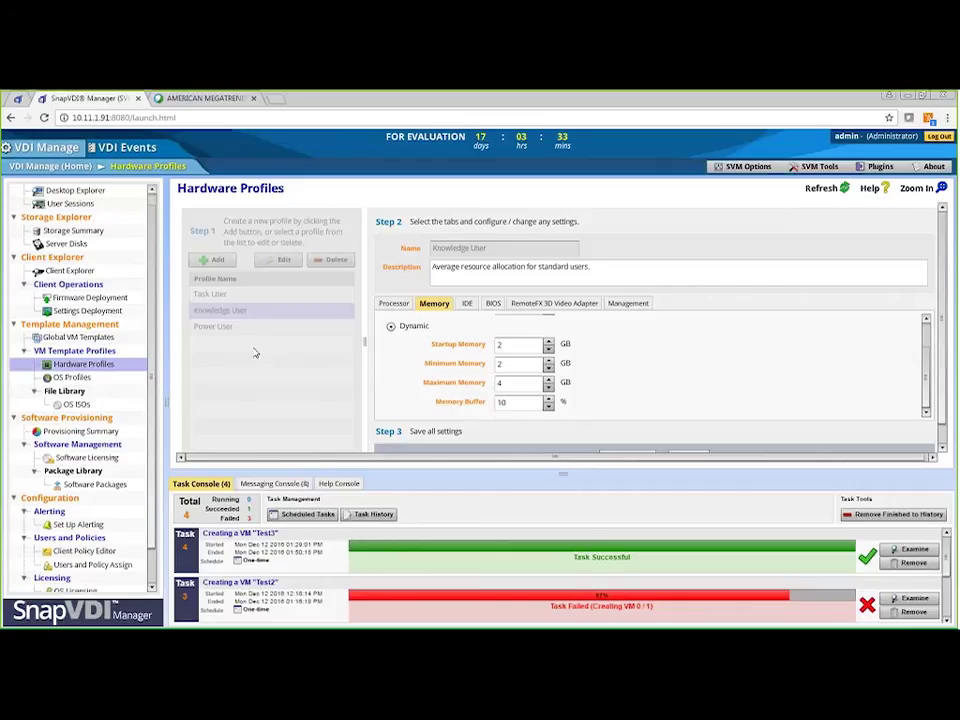
pyautogui.click(116, 379)
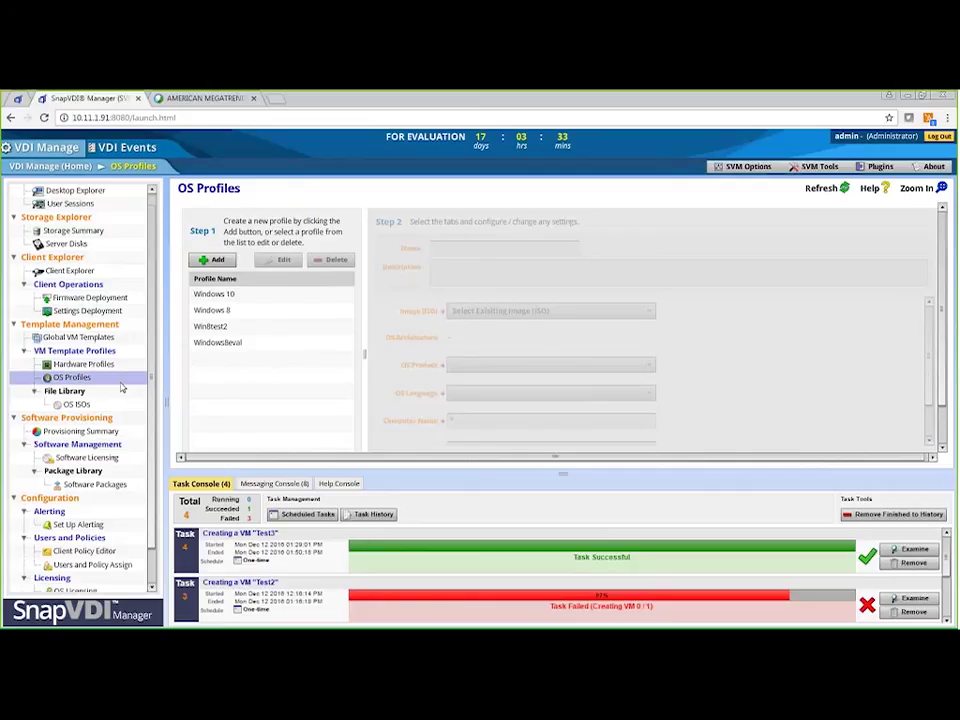
# Step: Compare the Win8test2 and Windows 8 OS profiles, check the OS ISOs, then return to Global VM Templates
pyautogui.click(222, 330)
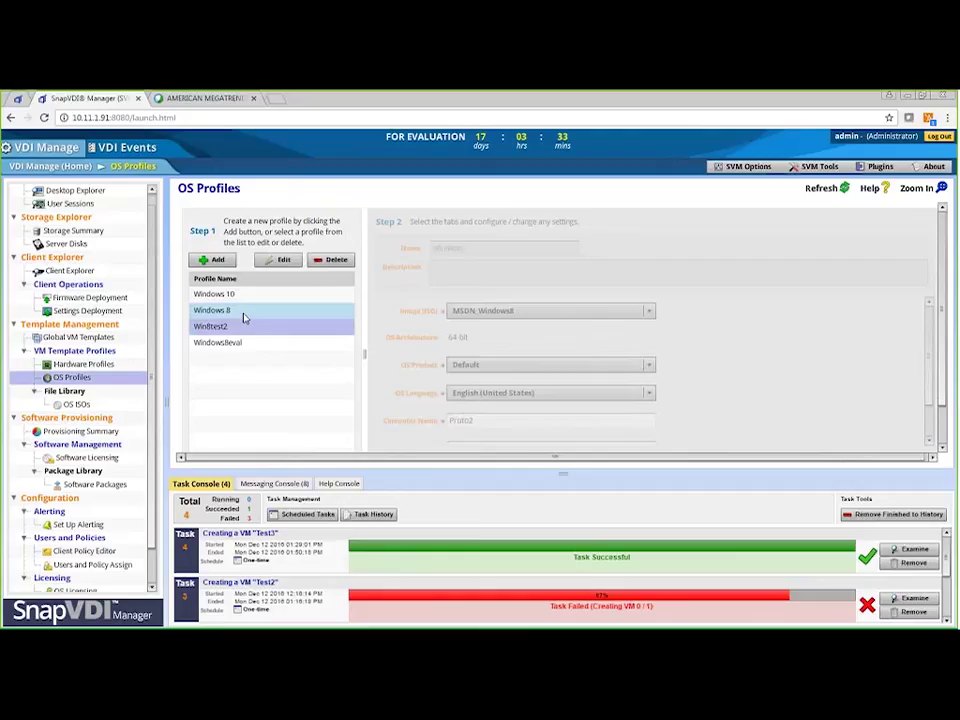
pyautogui.click(243, 312)
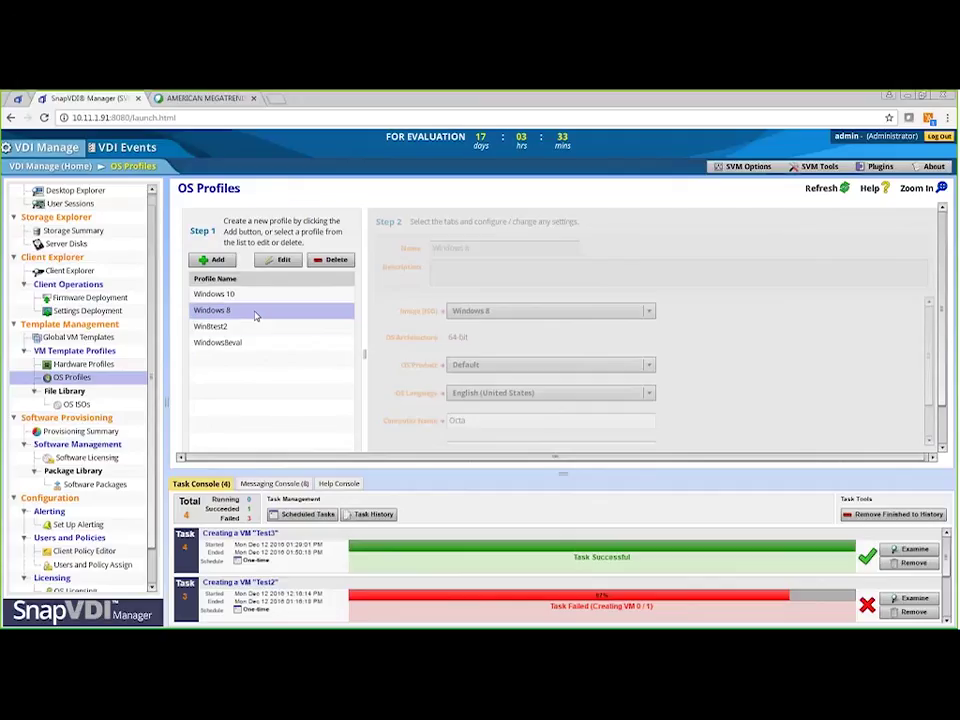
pyautogui.click(78, 408)
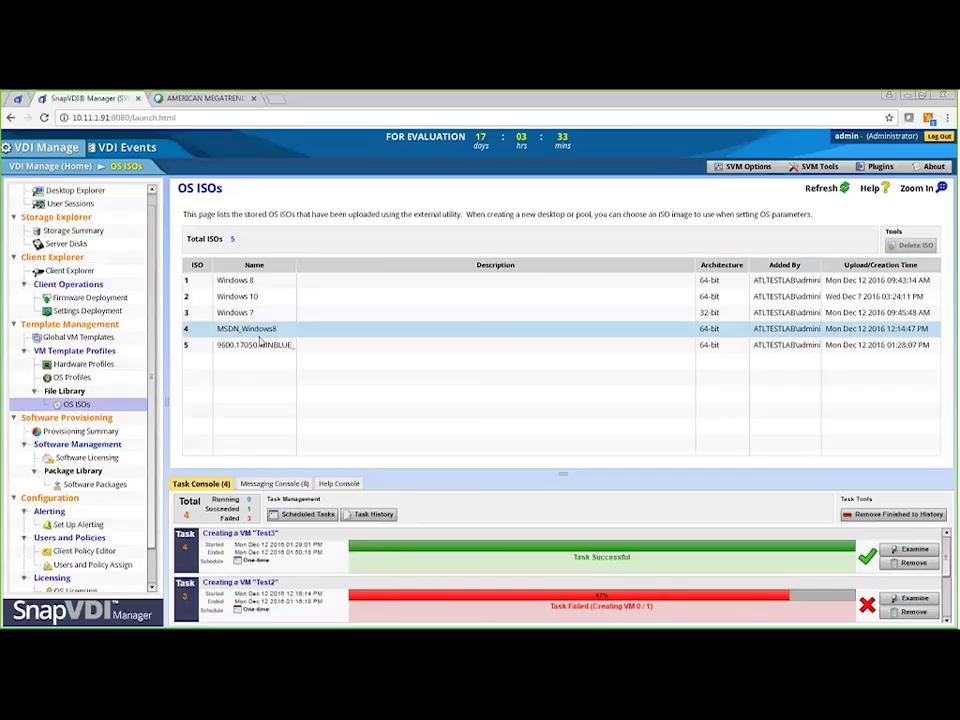
pyautogui.click(106, 338)
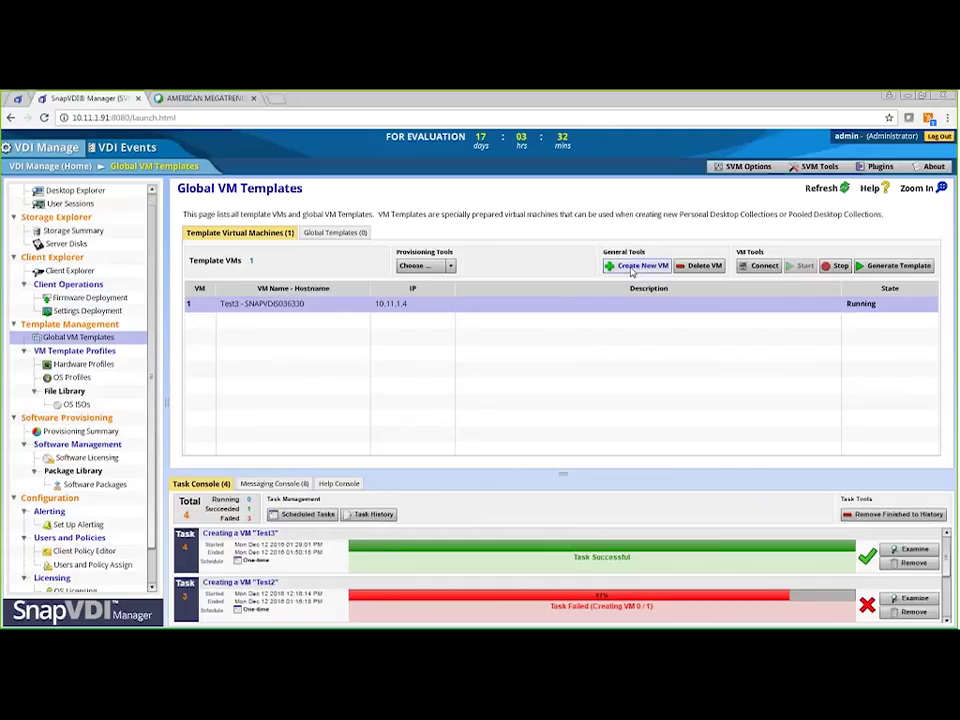
# Step: Start a new virtual desktop, load the Knowledge User hardware profile, and advance to Step 3 OS Configuration
pyautogui.click(631, 268)
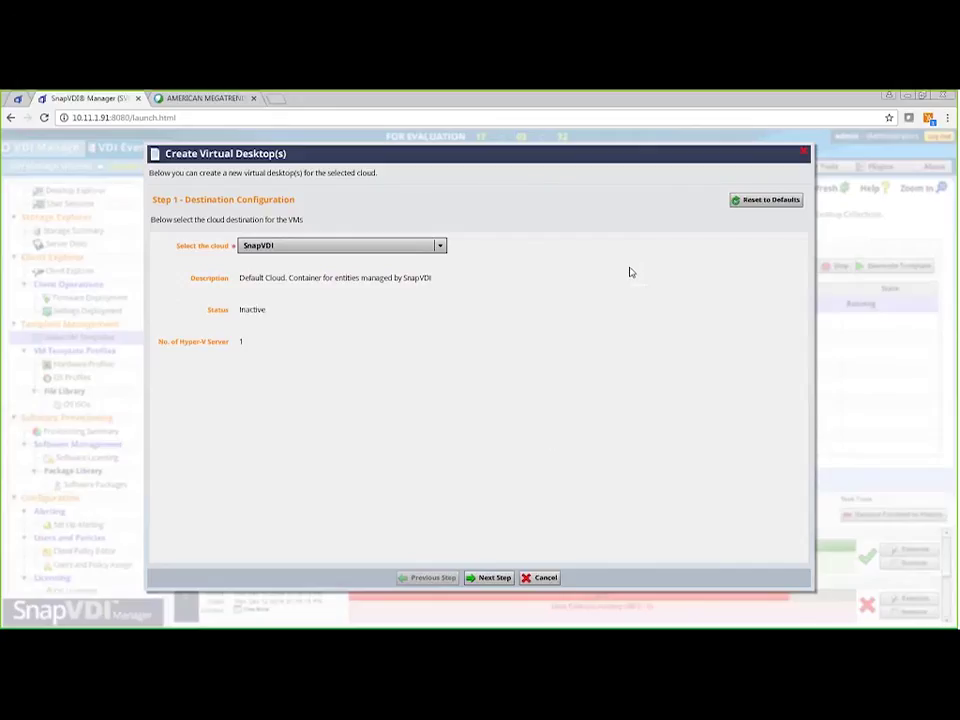
pyautogui.click(491, 579)
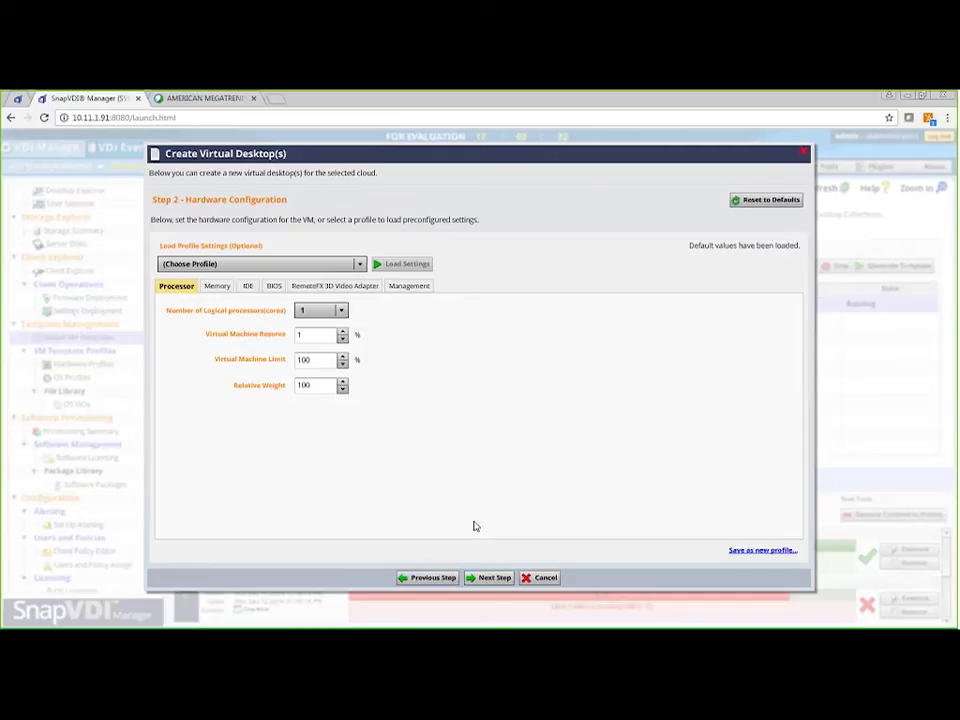
pyautogui.click(370, 286)
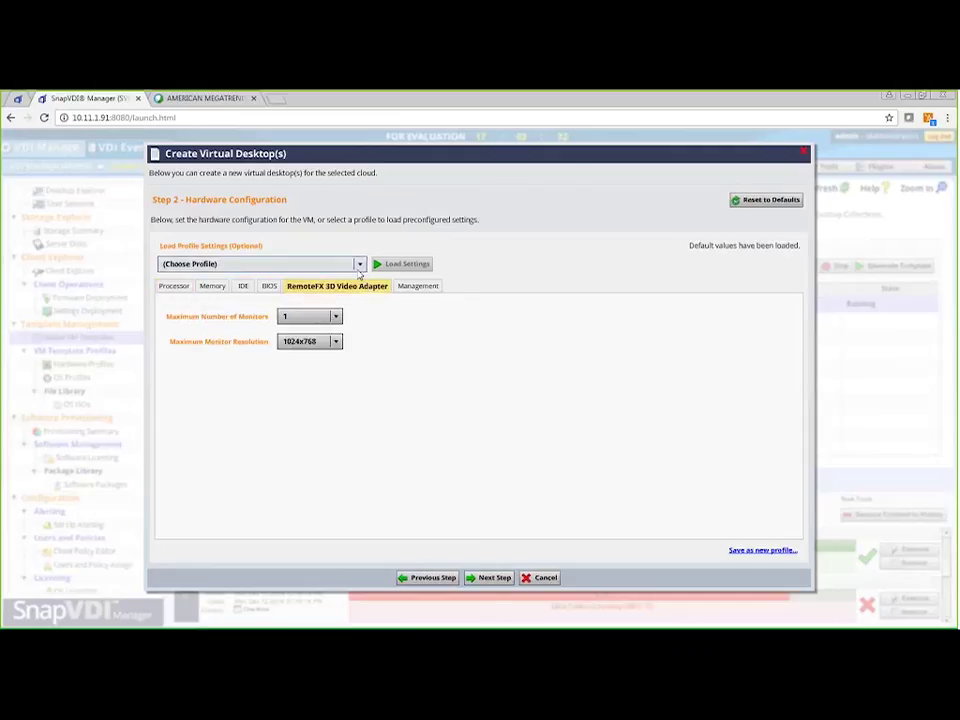
pyautogui.click(359, 264)
pyautogui.click(318, 294)
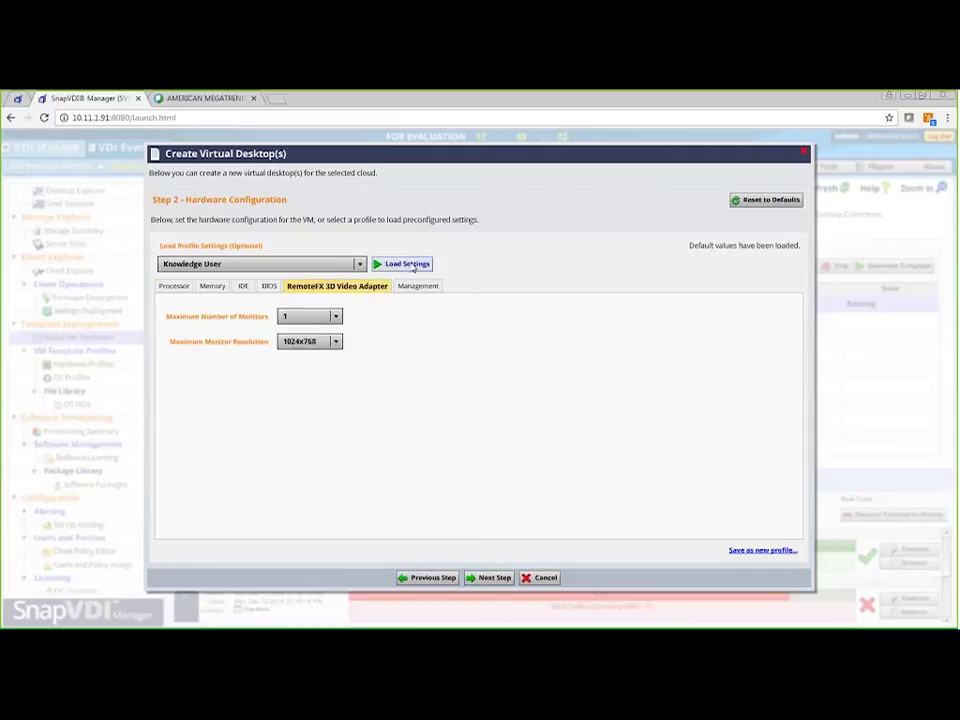
pyautogui.click(406, 264)
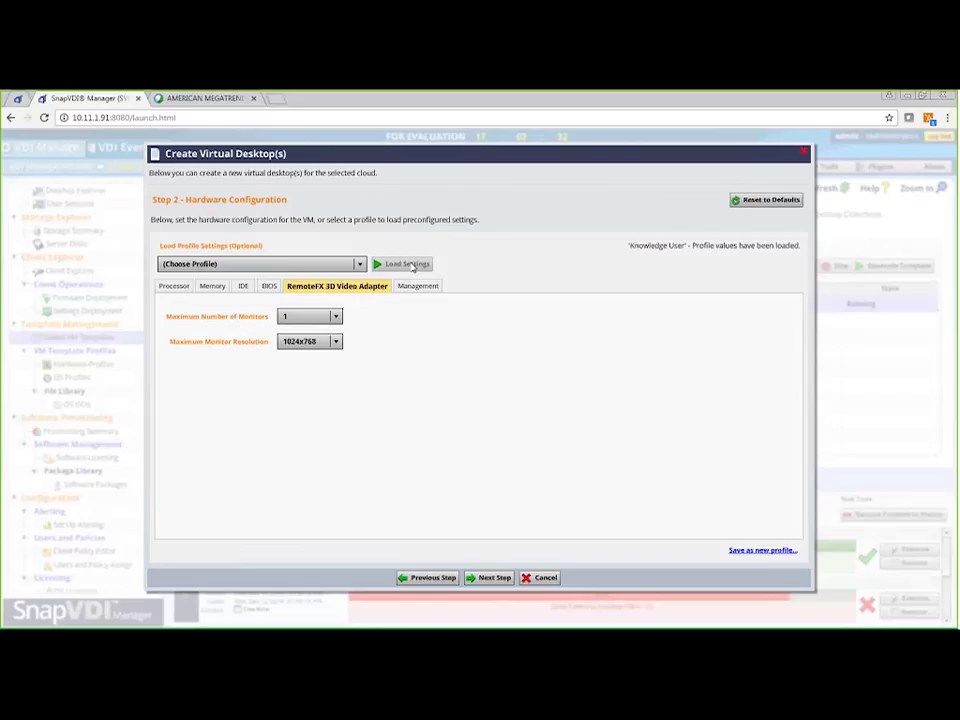
pyautogui.click(492, 582)
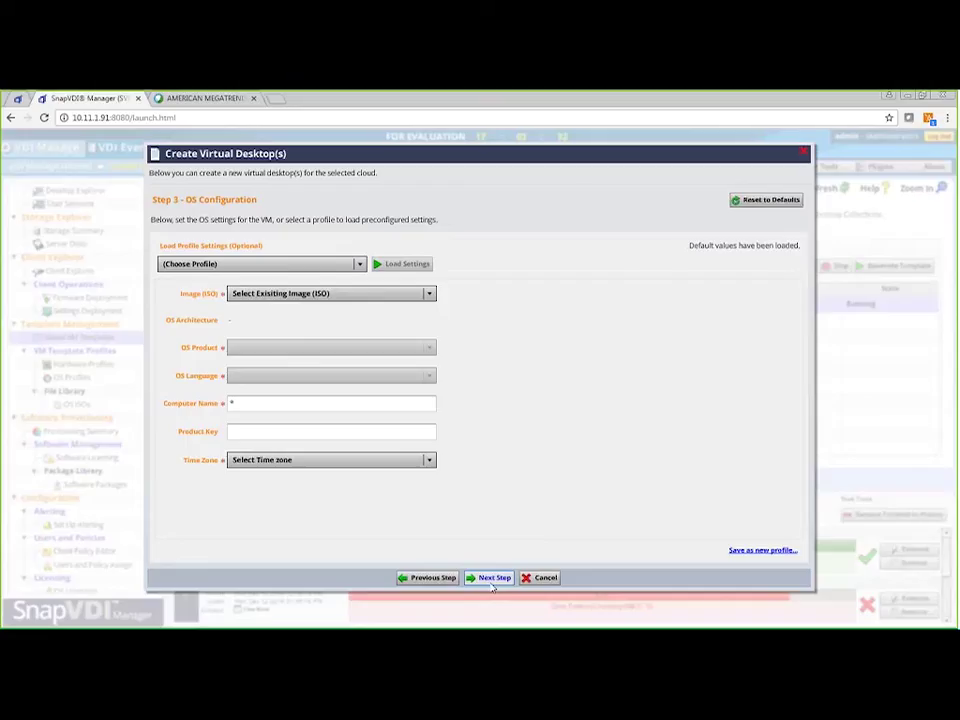
# Step: Load the Windows 10 OS profile, keep Windows 10 image and Default product, and advance to Step 4
pyautogui.click(345, 265)
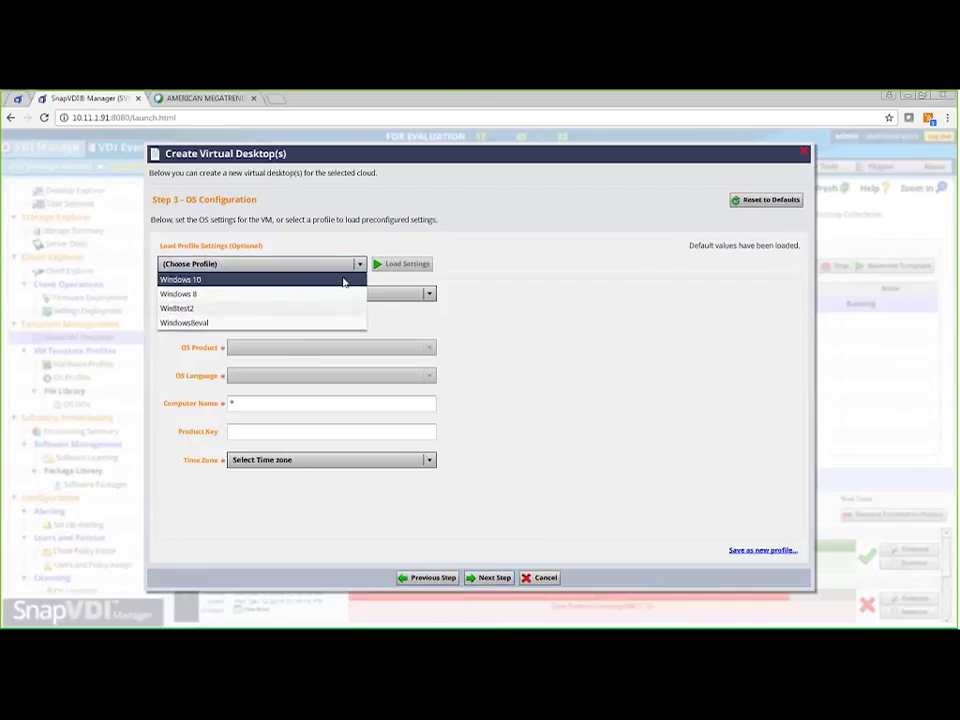
pyautogui.click(342, 281)
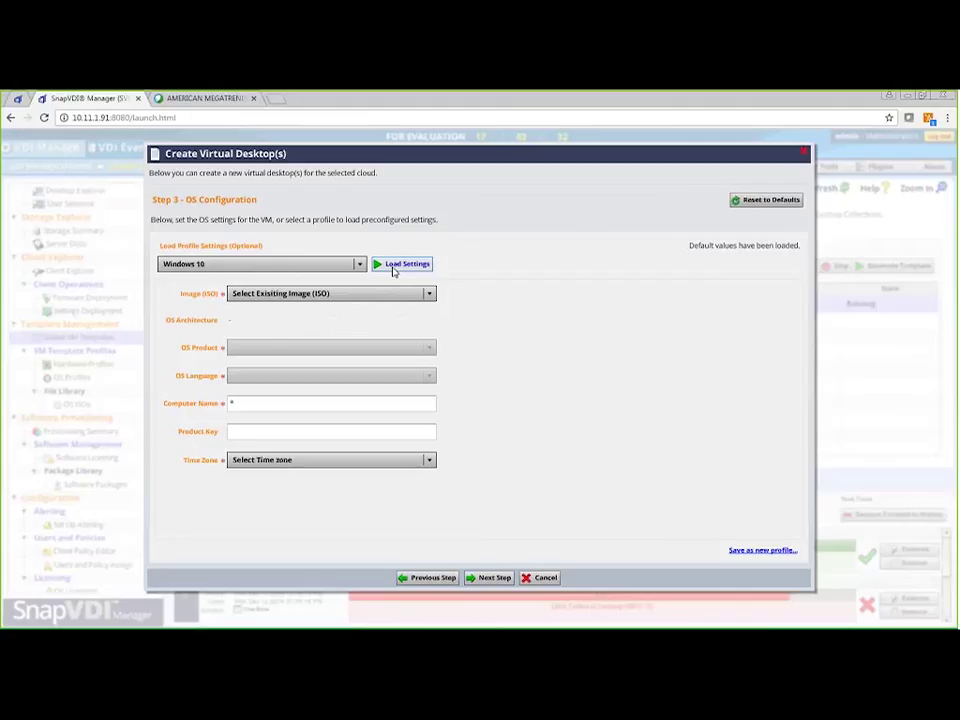
pyautogui.click(393, 266)
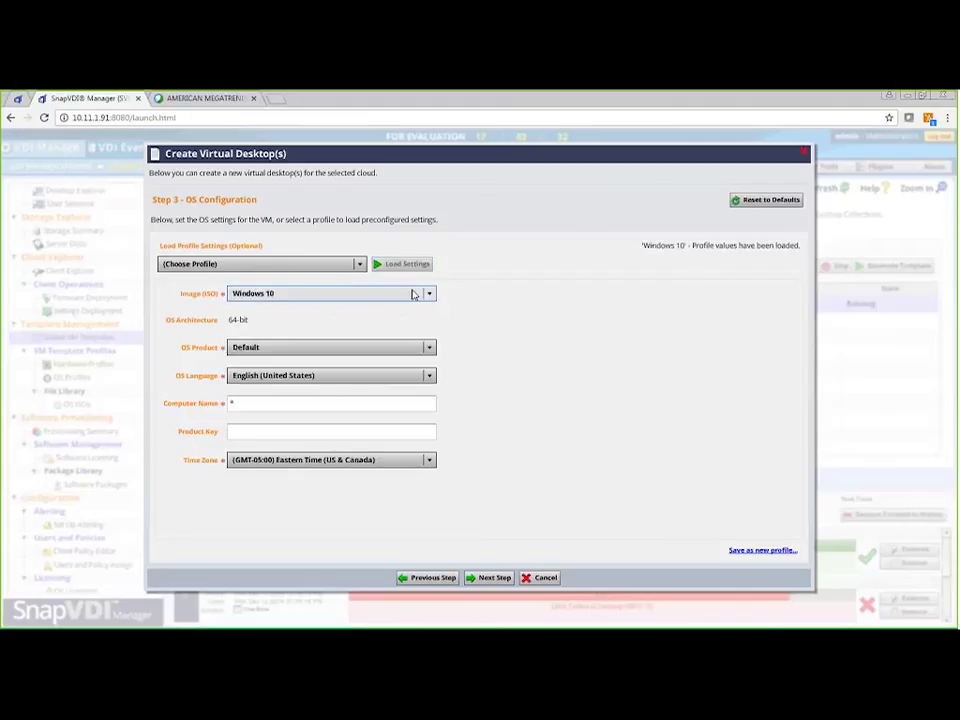
pyautogui.click(415, 294)
pyautogui.click(407, 324)
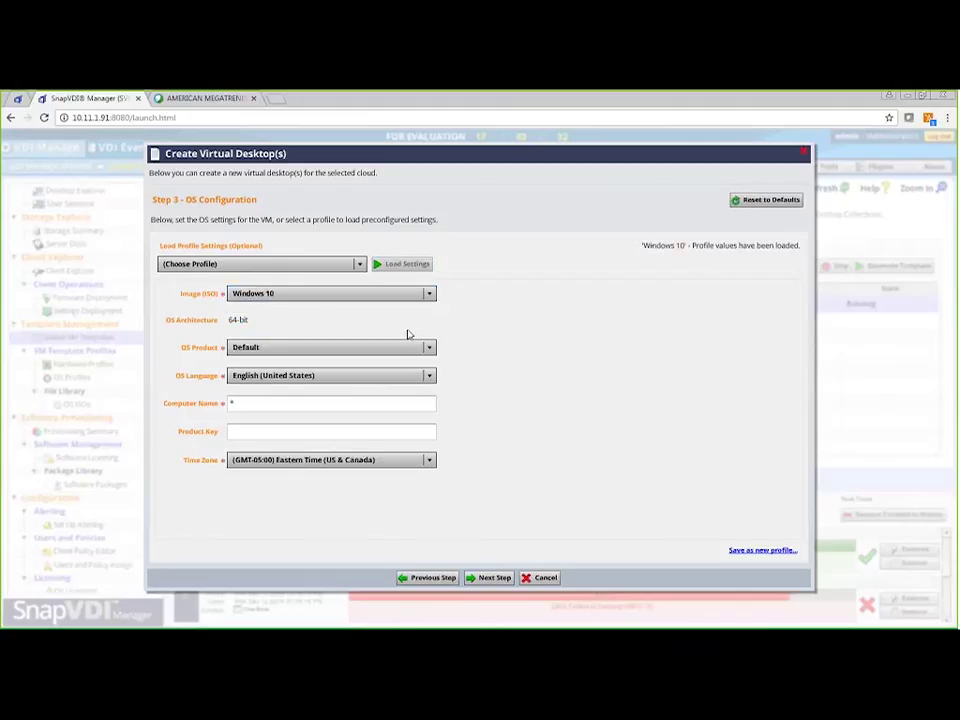
pyautogui.click(421, 352)
pyautogui.click(421, 362)
pyautogui.click(492, 578)
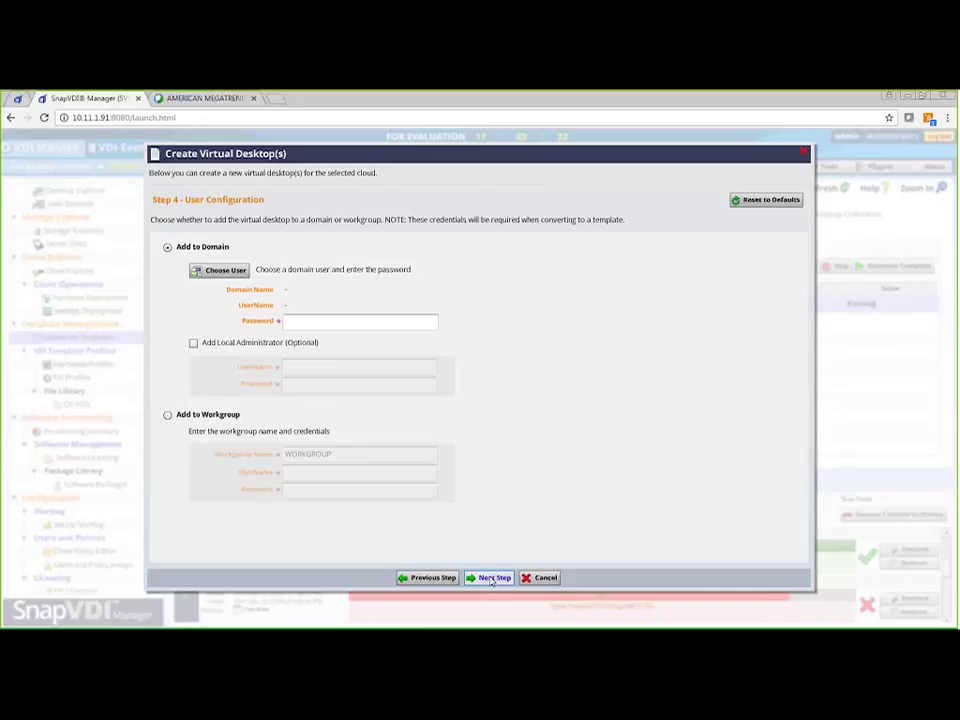
# Step: Choose a domain user from the Active Directory Browser, then cancel the Create Virtual Desktop(s) wizard
pyautogui.click(236, 280)
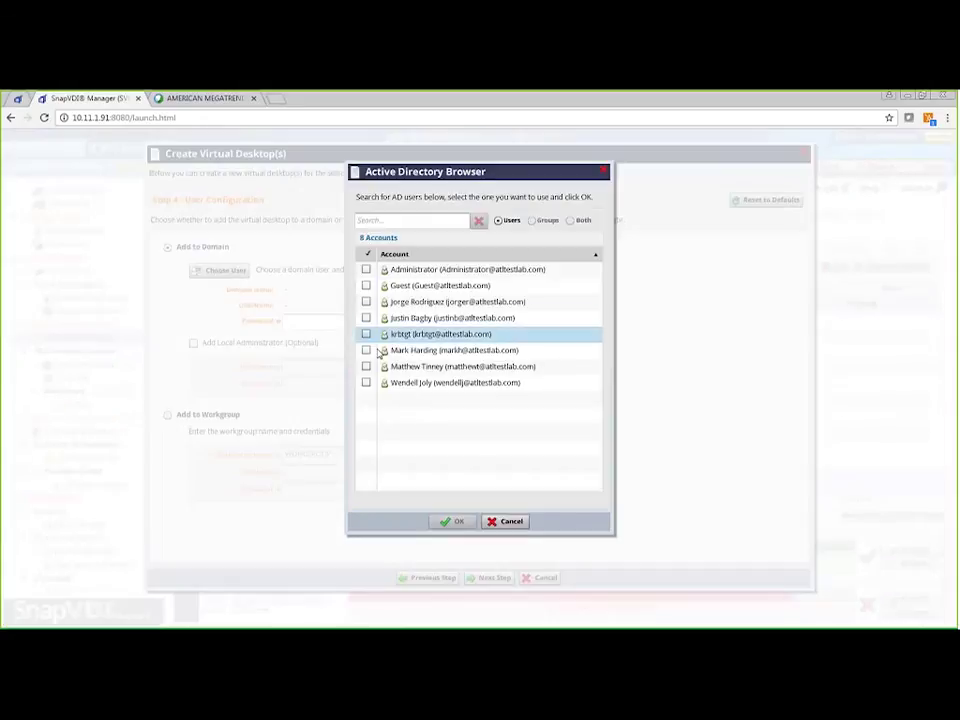
pyautogui.click(367, 366)
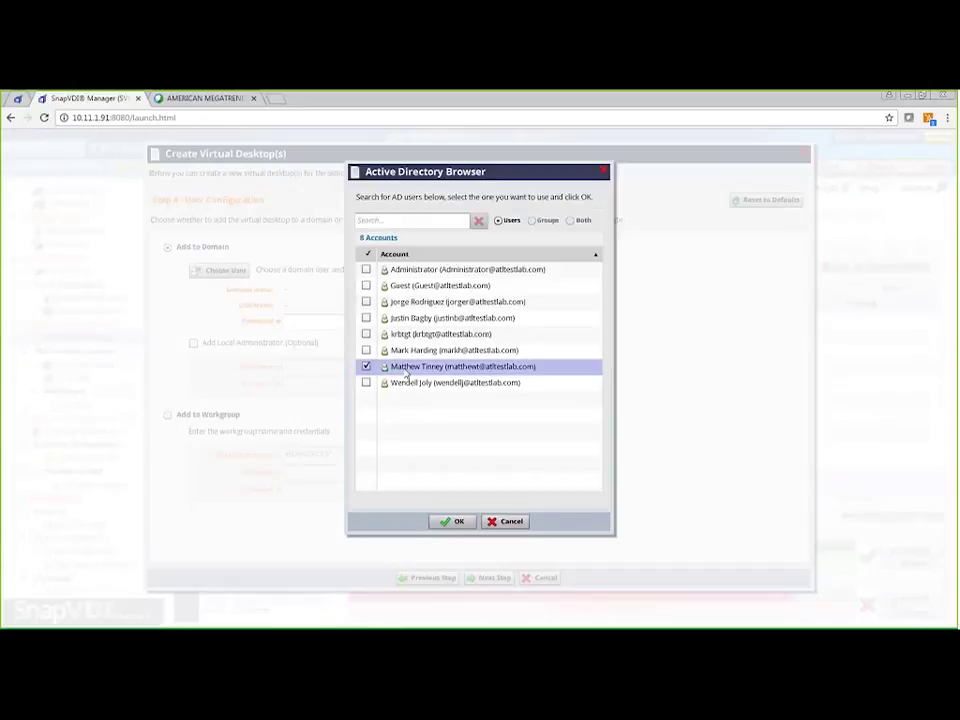
pyautogui.click(451, 521)
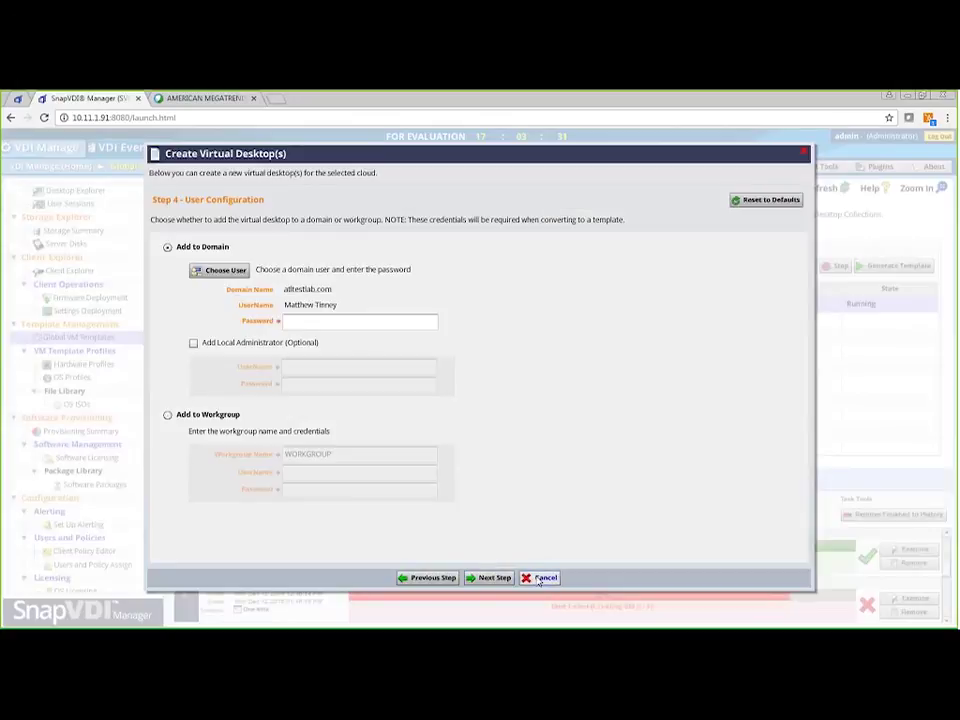
pyautogui.click(540, 578)
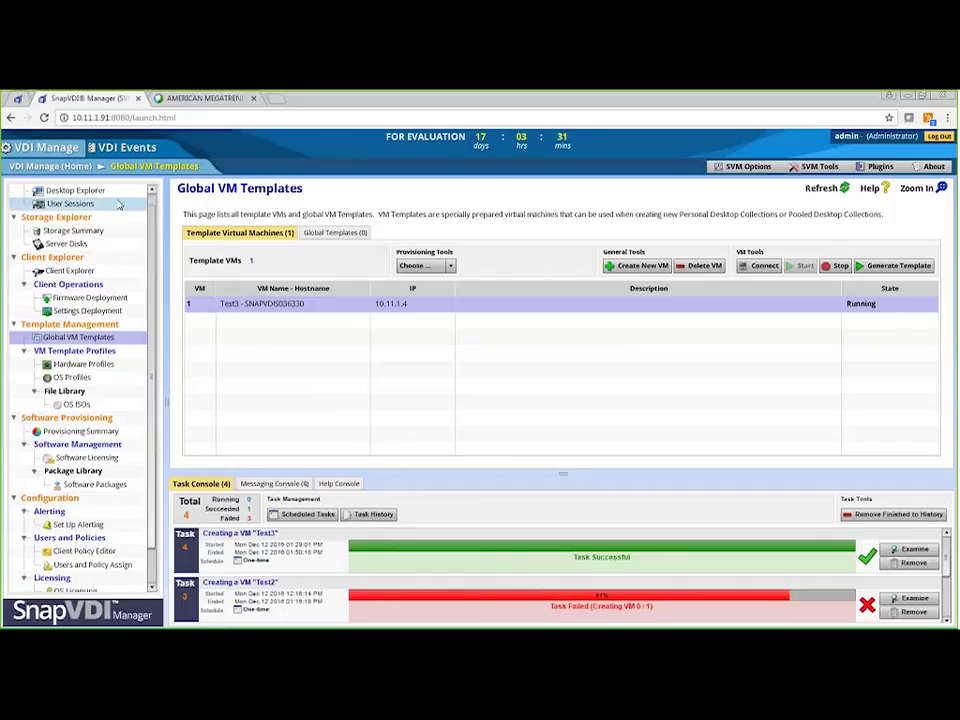
# Step: Show the Desktop Explorer page, where the SnapVDI cloud summary reports 0 collections
pyautogui.scroll(1, 153, 210)
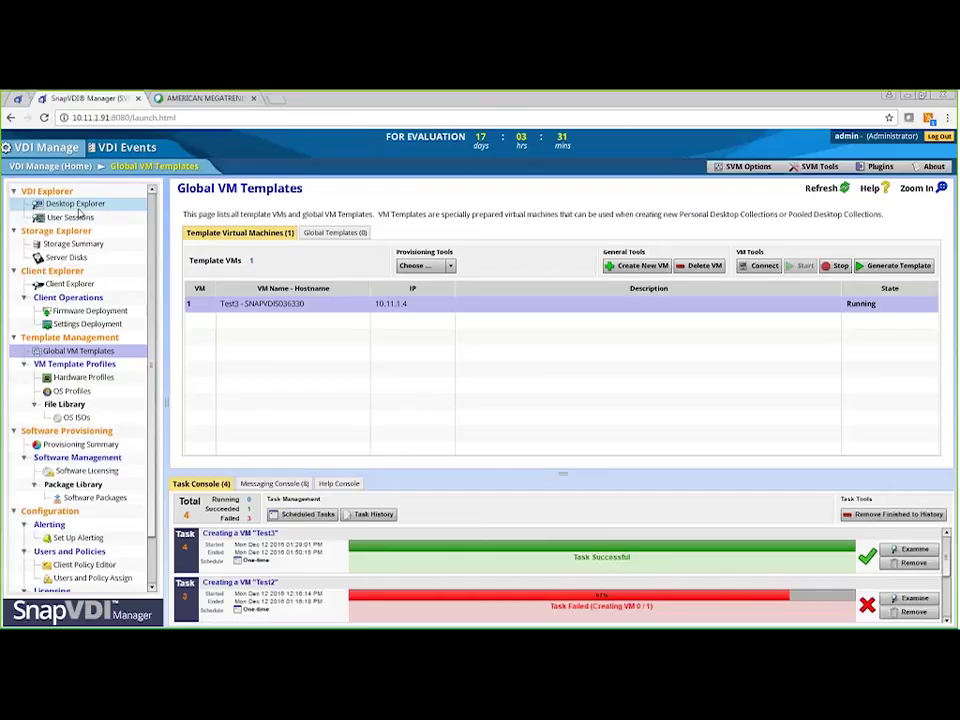
pyautogui.click(76, 204)
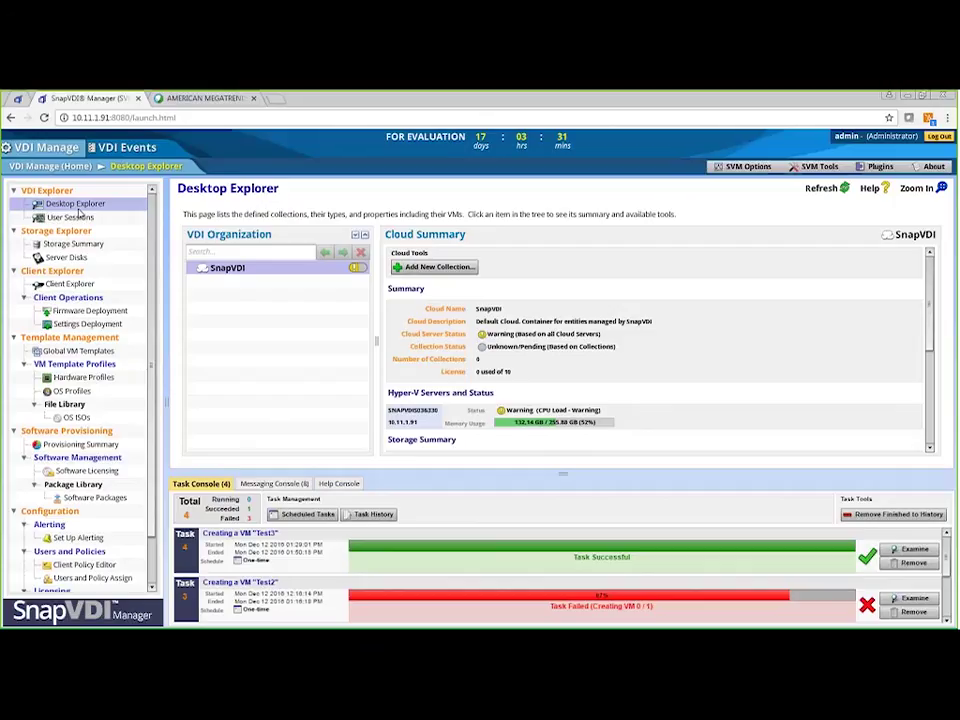
pyautogui.click(76, 206)
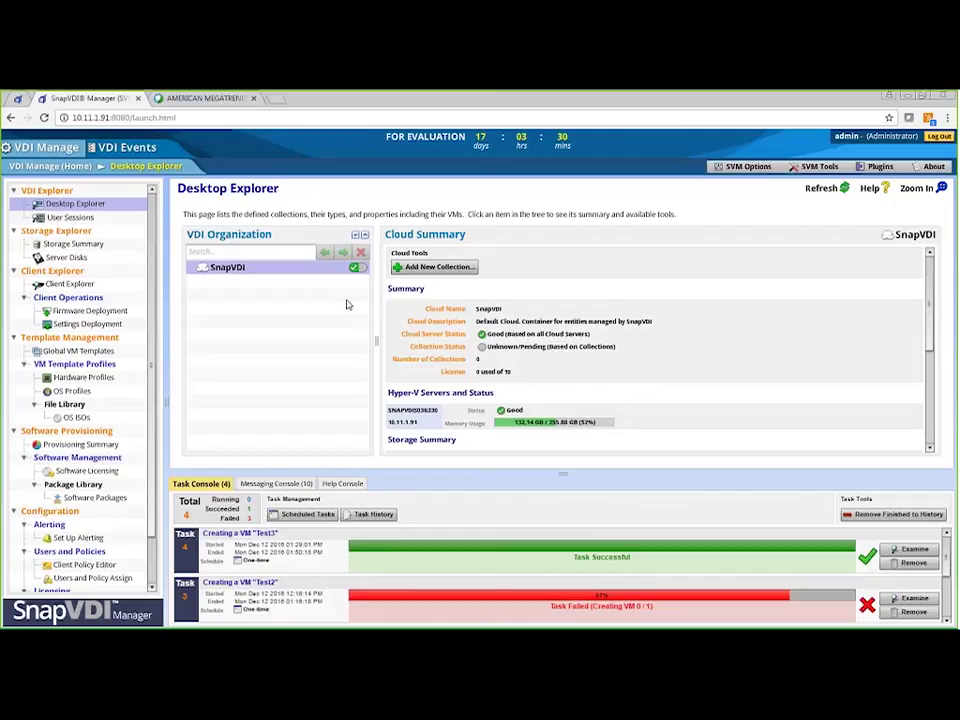
# Step: Show Firmware Deployment with all four deployment steps and the default one-time schedule visible
pyautogui.click(120, 311)
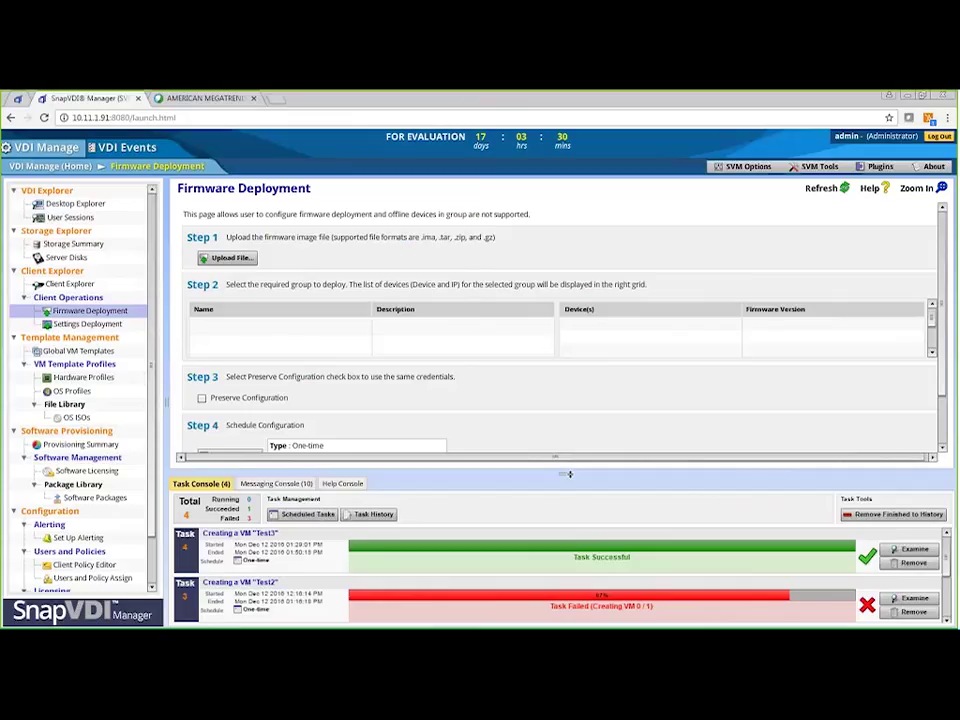
pyautogui.moveTo(569, 474); pyautogui.dragTo(569, 529)
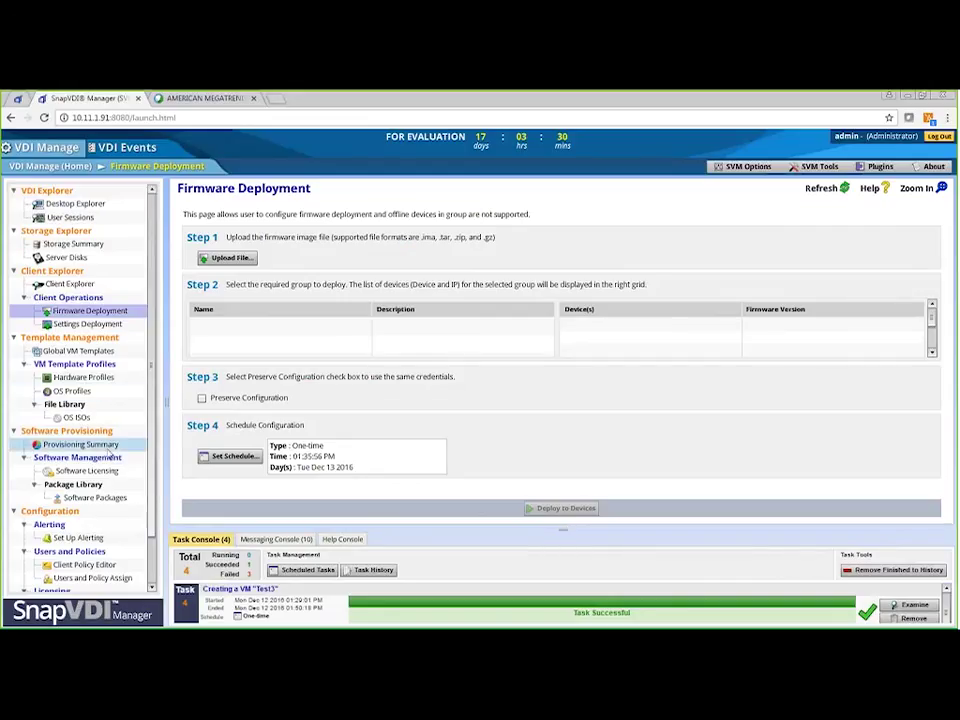
# Step: Review the Spark disks' Storage Summary, then bring up the empty Set Up Alerting page
pyautogui.click(99, 244)
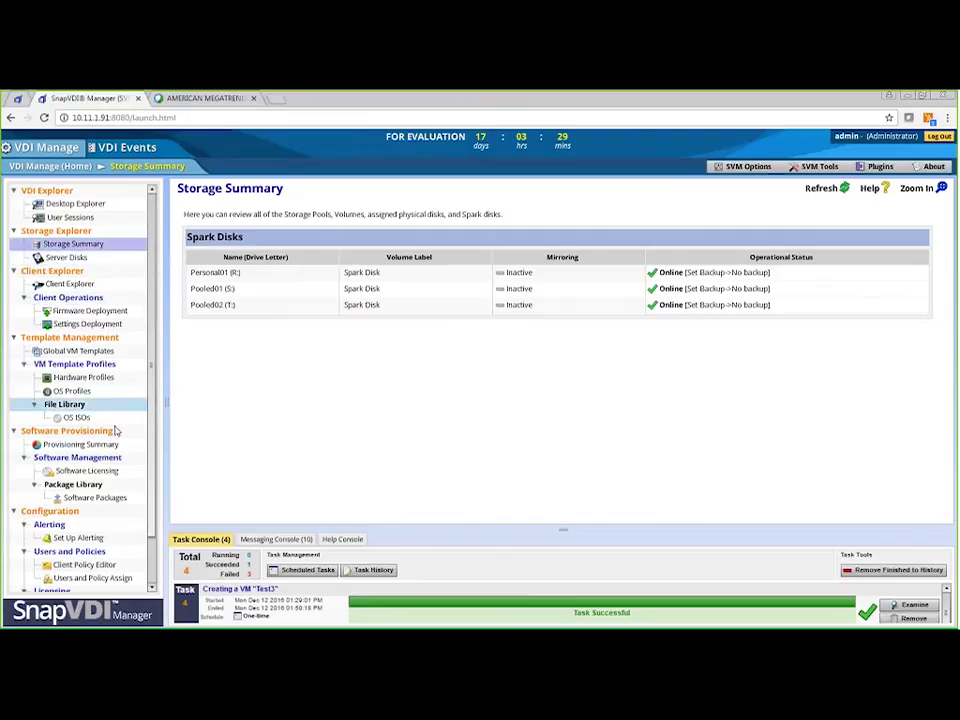
pyautogui.click(123, 542)
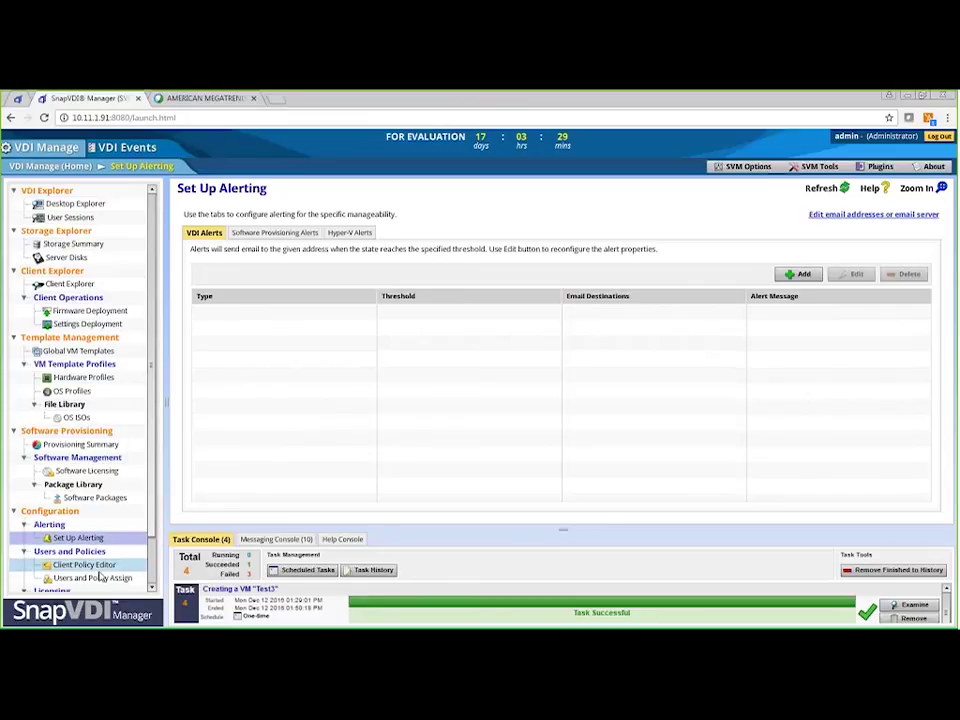
# Step: Start a blank client policy without saving, then view the empty Default Group in Client Explorer
pyautogui.click(99, 569)
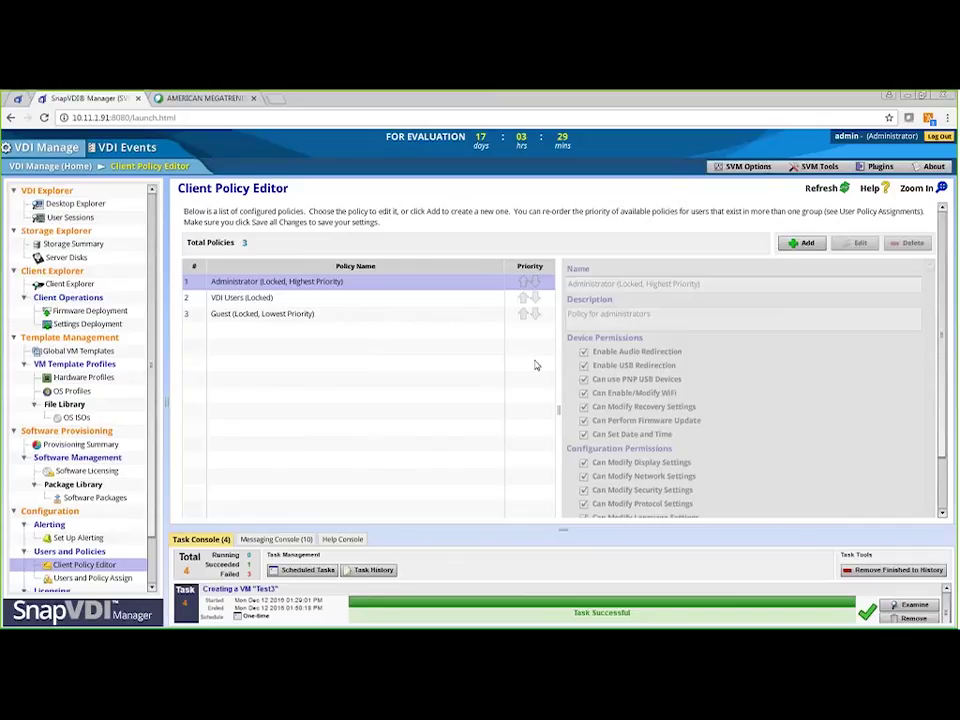
pyautogui.click(806, 244)
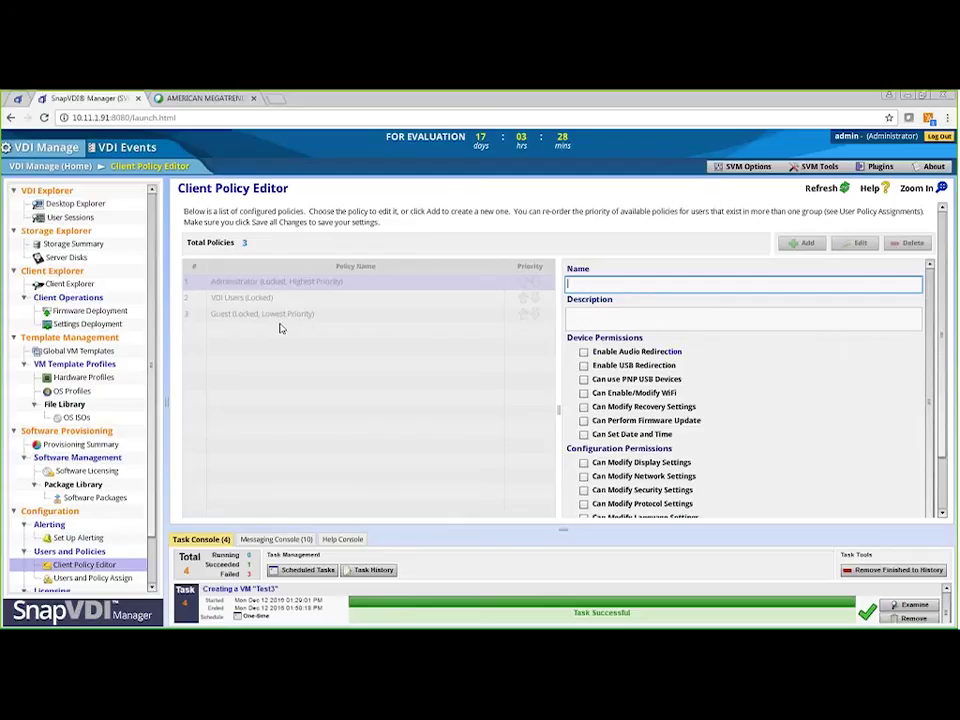
pyautogui.click(108, 291)
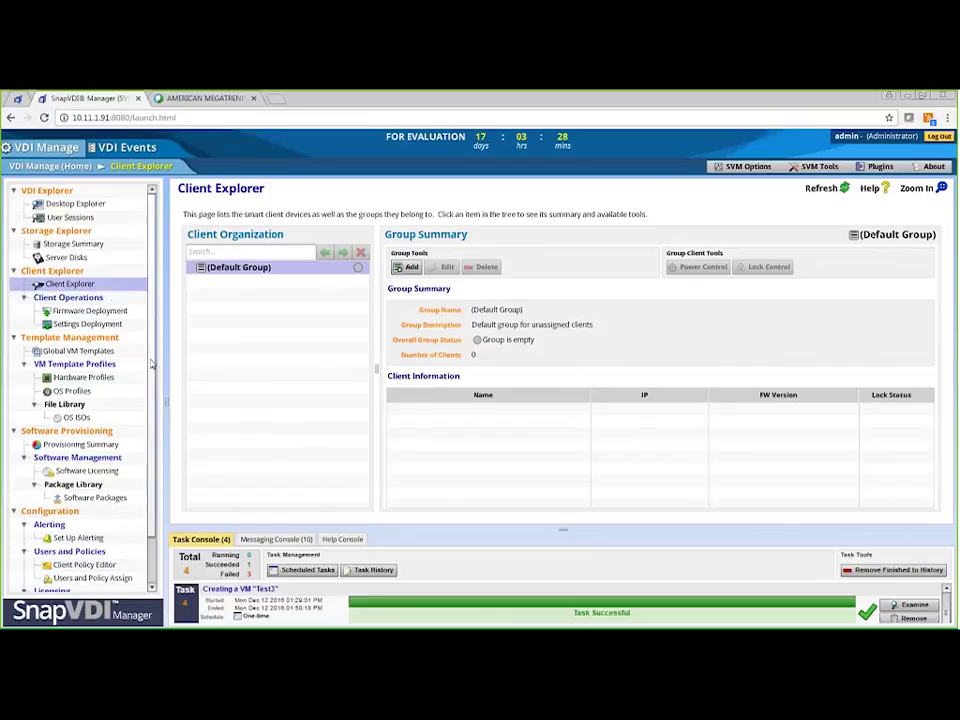
# Step: View the RDS licensing status for the server
pyautogui.scroll(-1, 157, 402)
pyautogui.scroll(-3, 157, 402)
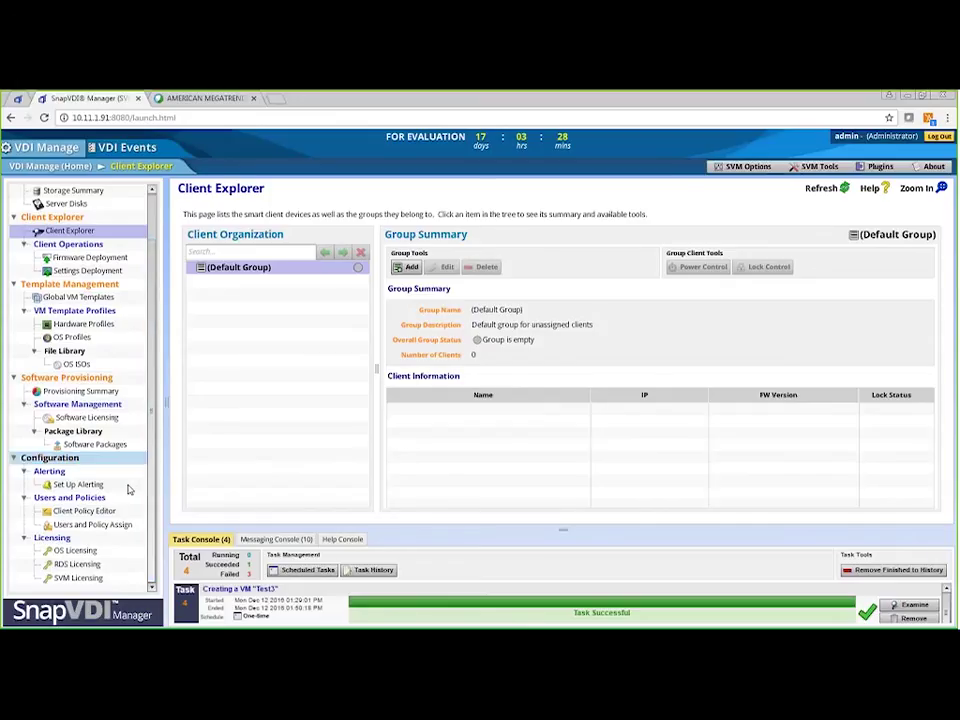
pyautogui.click(98, 569)
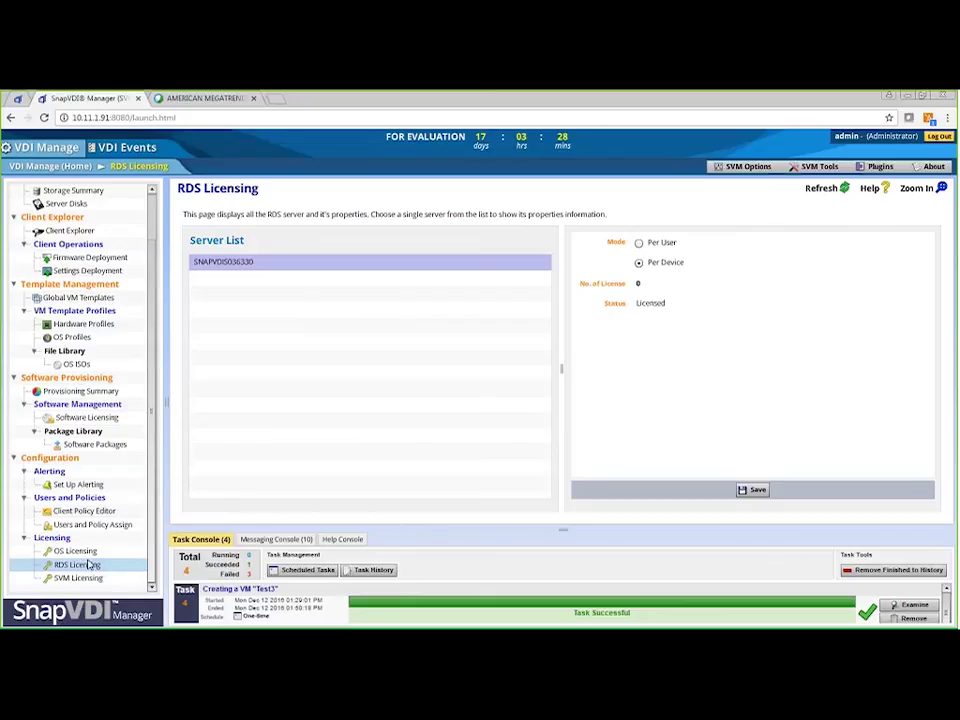
# Step: Check the compute server's OS licensing, then show SVM Licensing with 0 of 10 licenses used
pyautogui.click(75, 551)
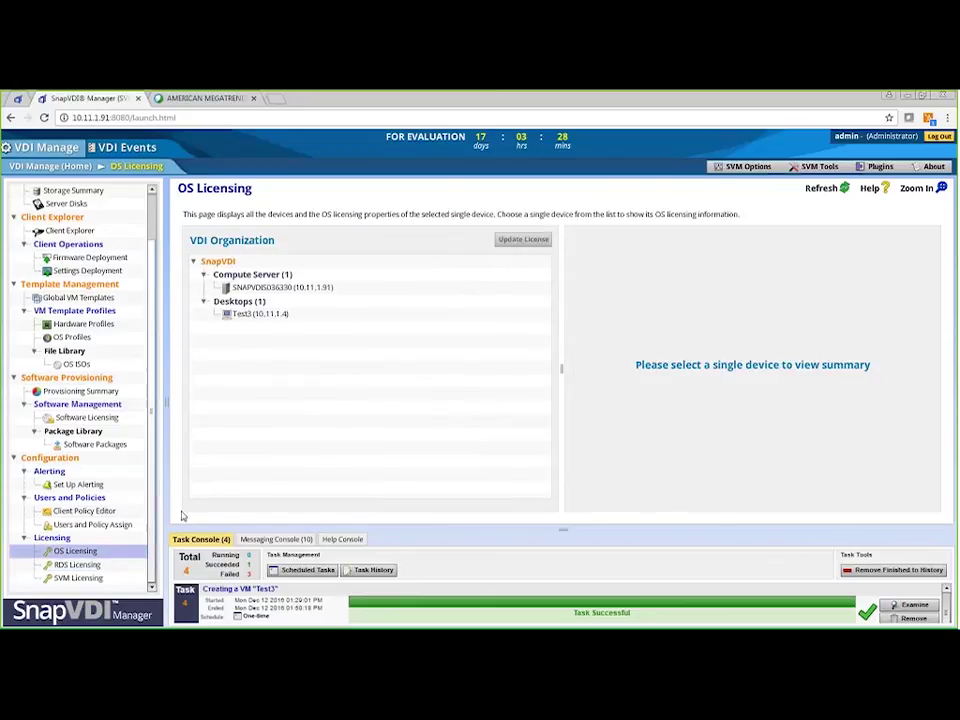
pyautogui.click(271, 289)
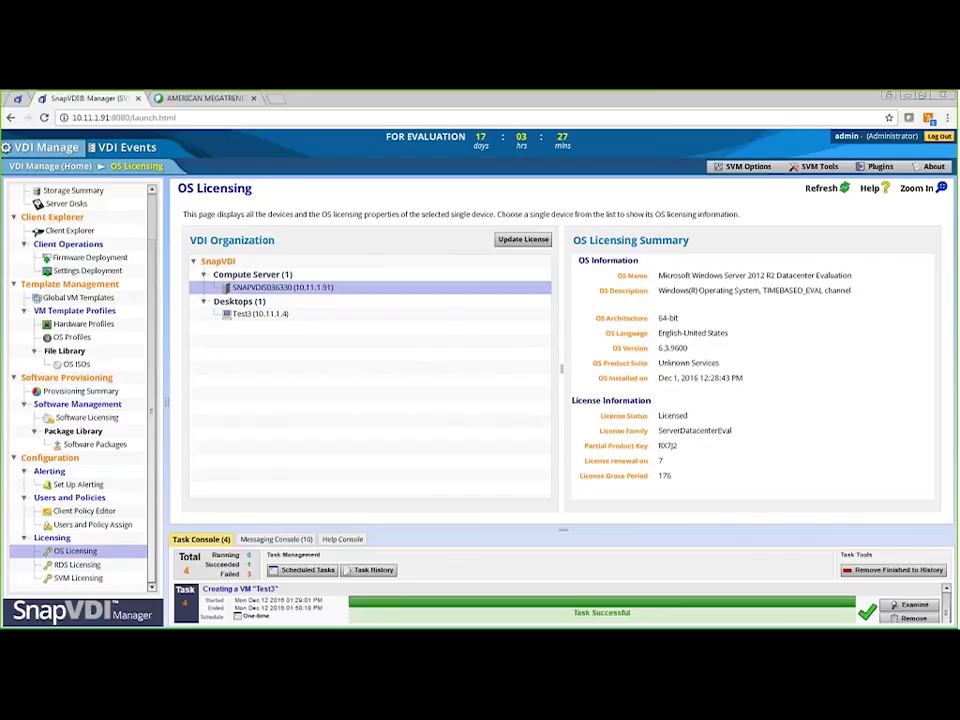
pyautogui.click(90, 580)
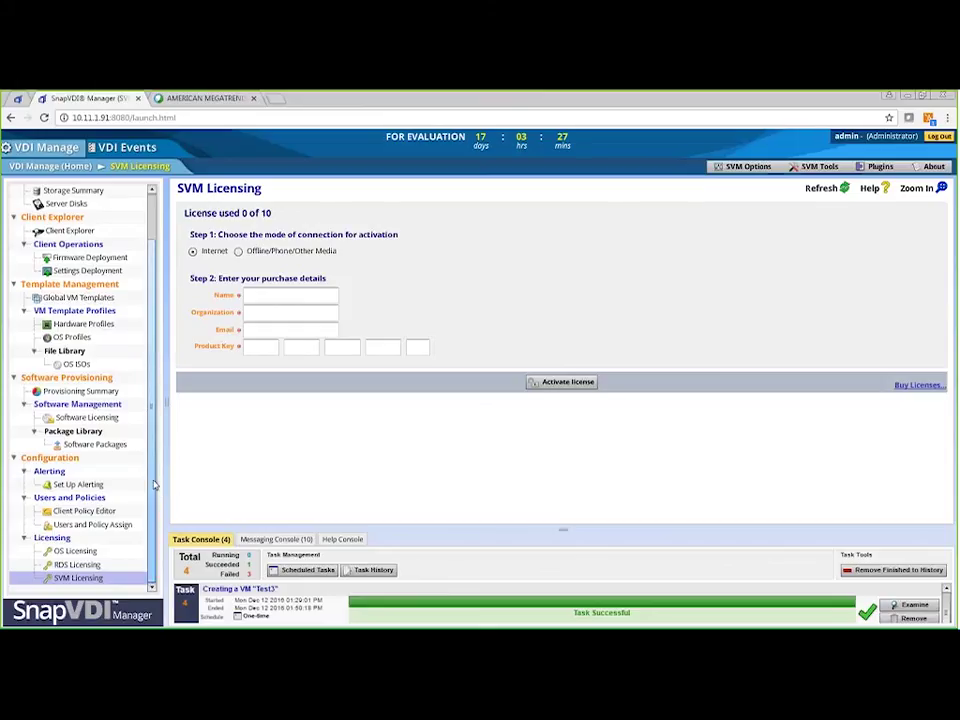
pyautogui.scroll(2, 155, 465)
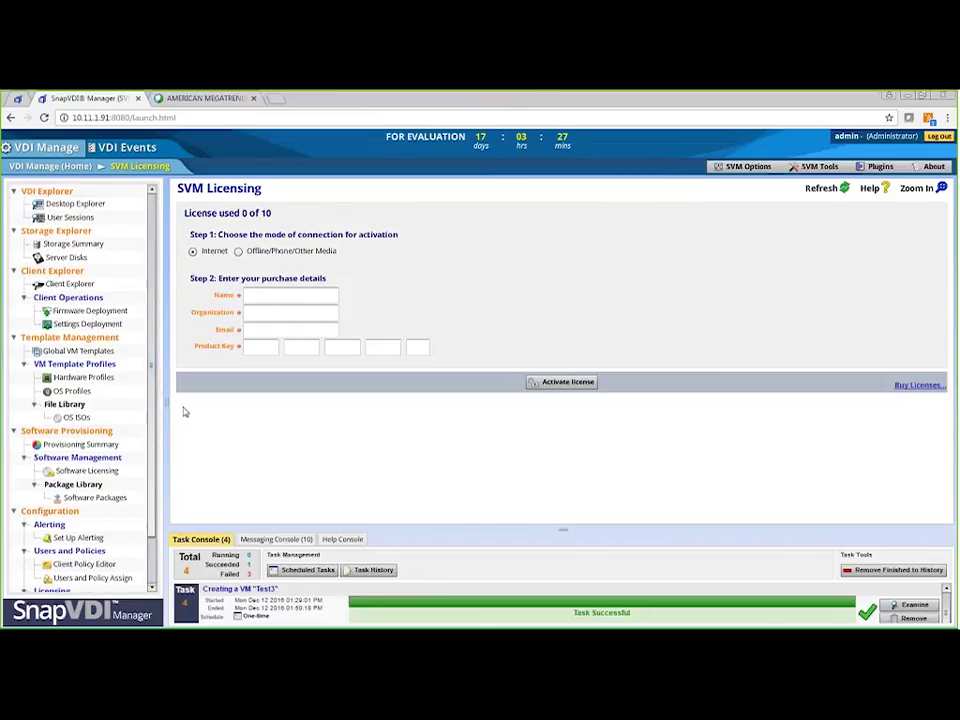